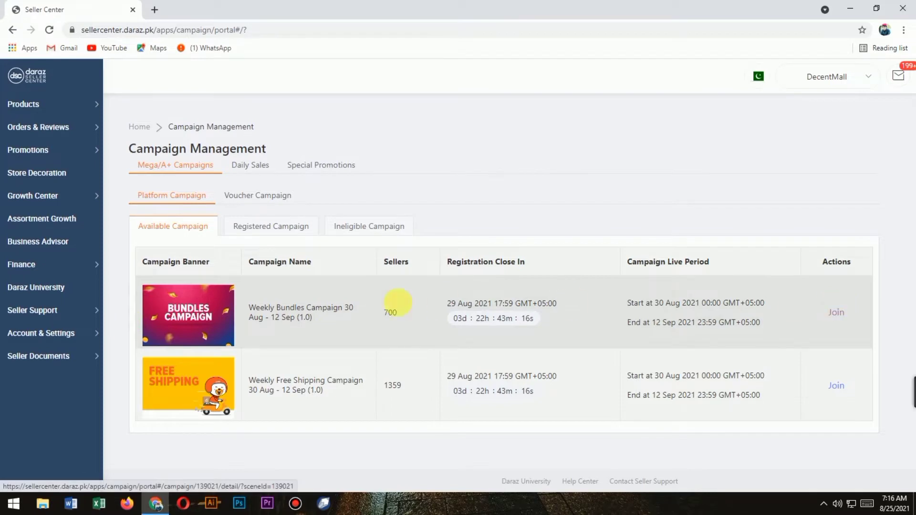
Step: Open the Weekly Bundles Campaign and examine its bundle types and submission rules
left_click(835, 313)
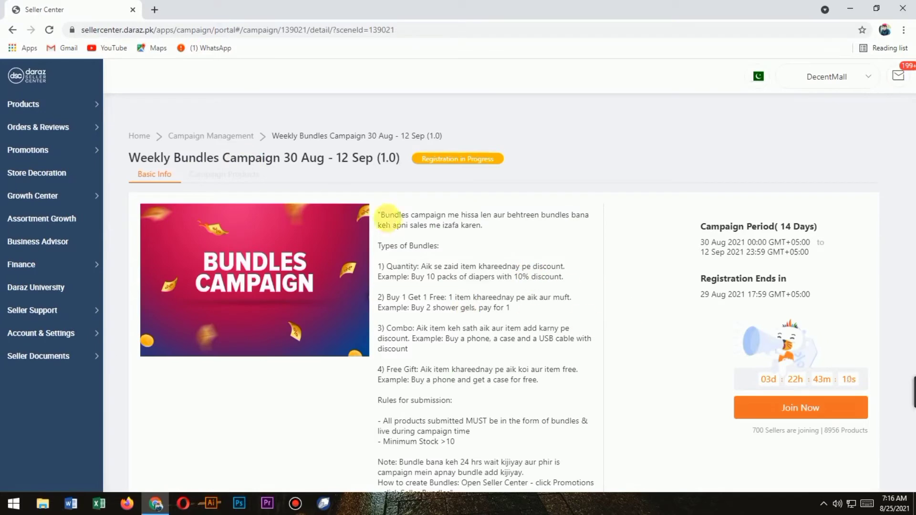
left_click_drag(380, 214, 539, 422)
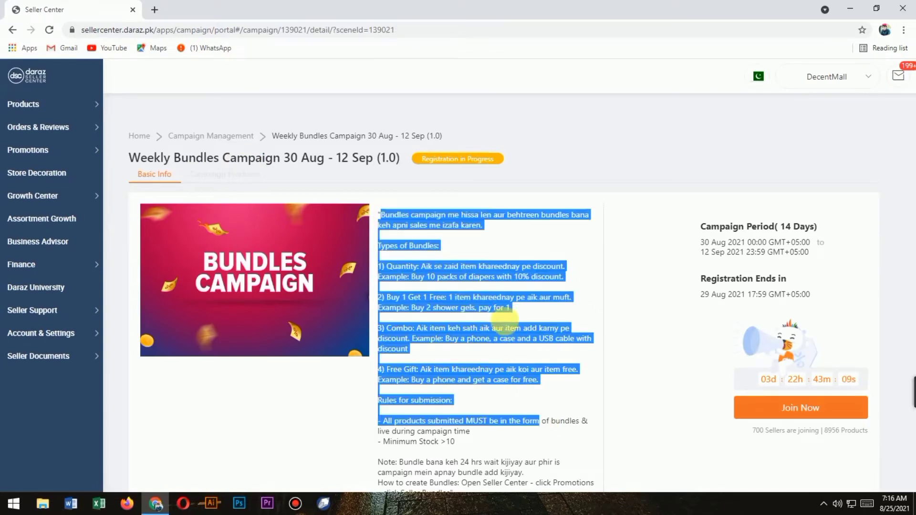
left_click(575, 257)
scroll(609, 279, "down", 1)
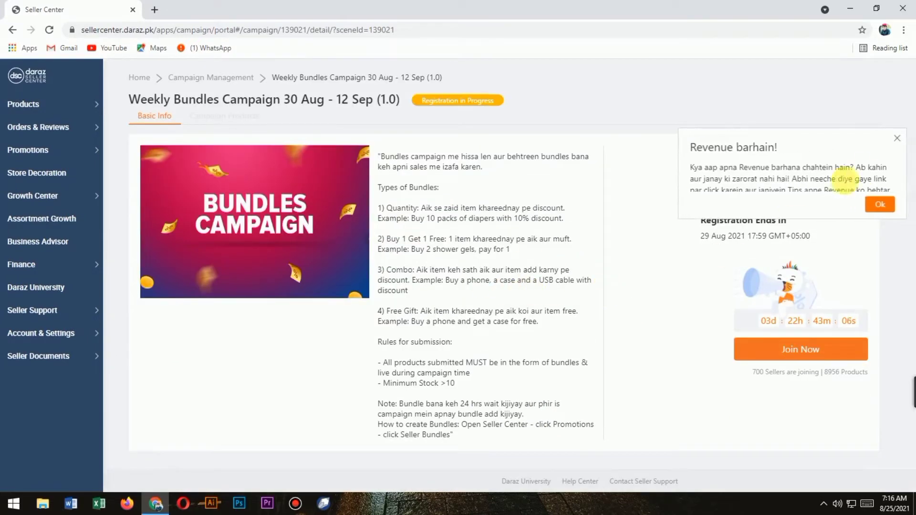
left_click(897, 138)
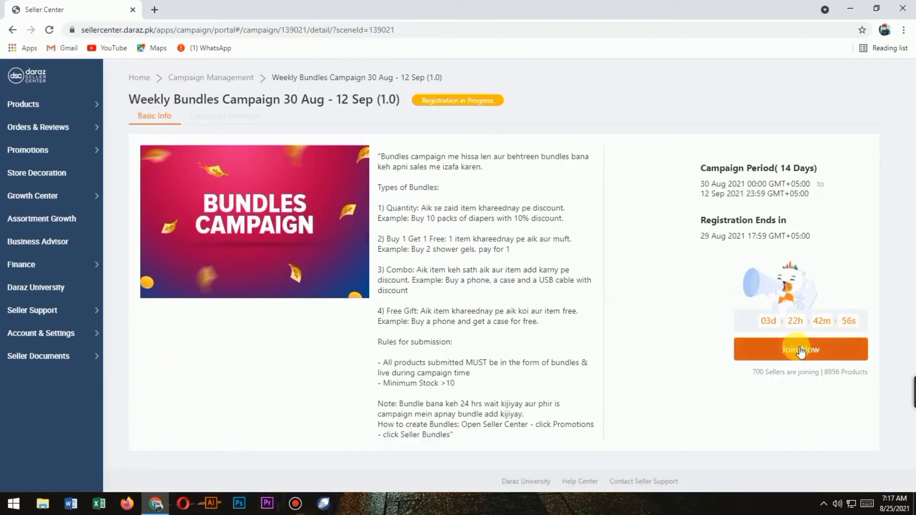
Step: Try to add products to the Weekly Bundles Campaign, and return to the available campaigns list
left_click(802, 353)
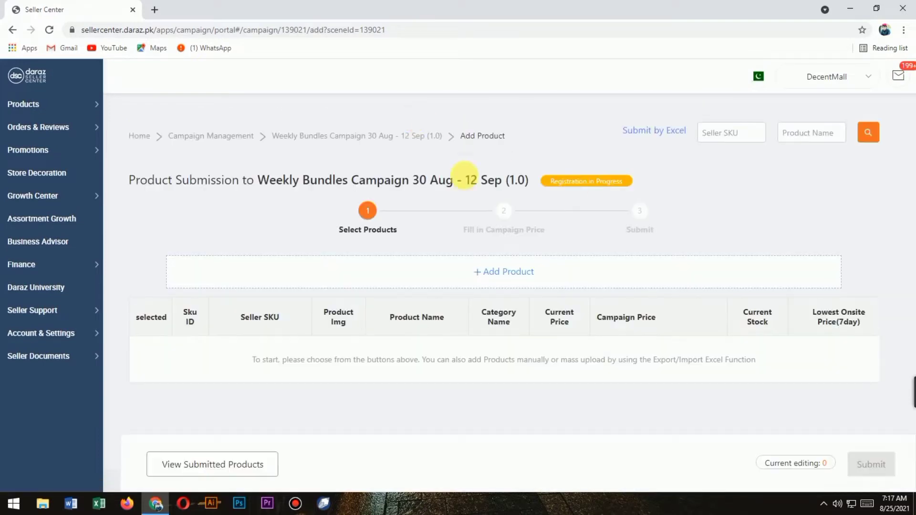
left_click(494, 275)
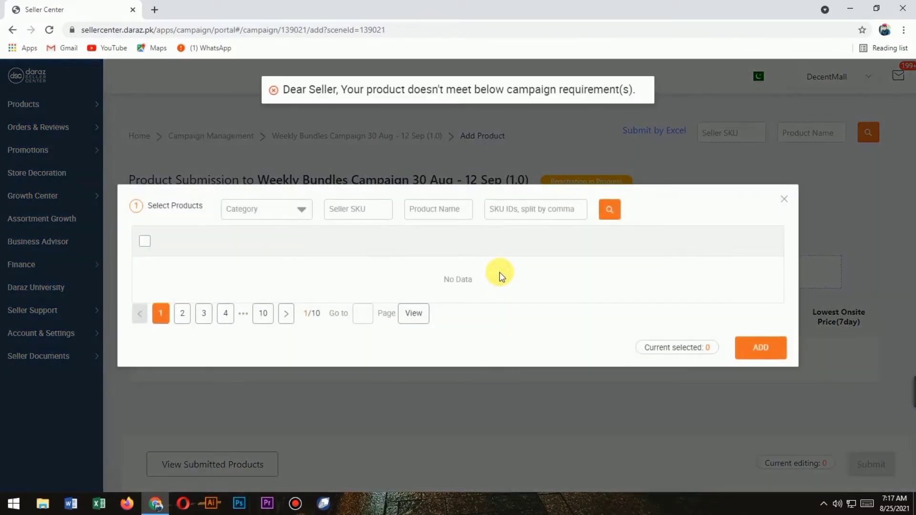
left_click(791, 202)
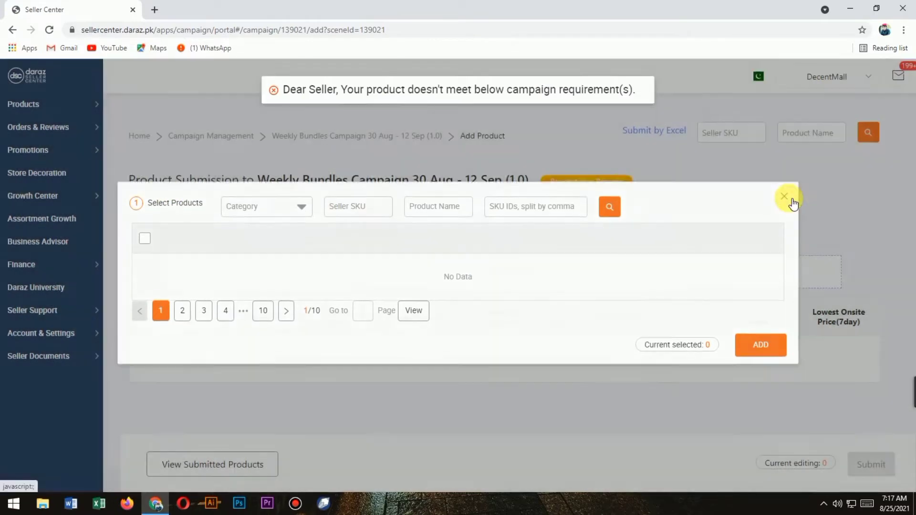
left_click(13, 30)
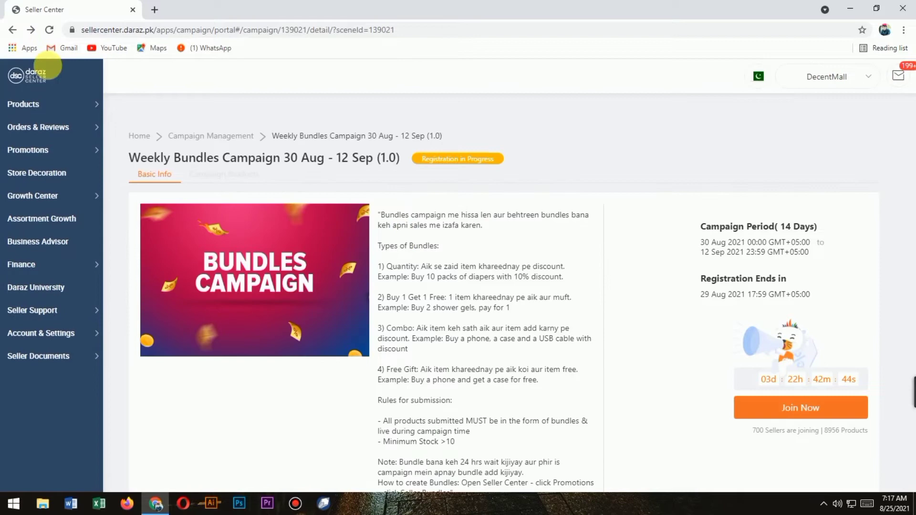
left_click(13, 30)
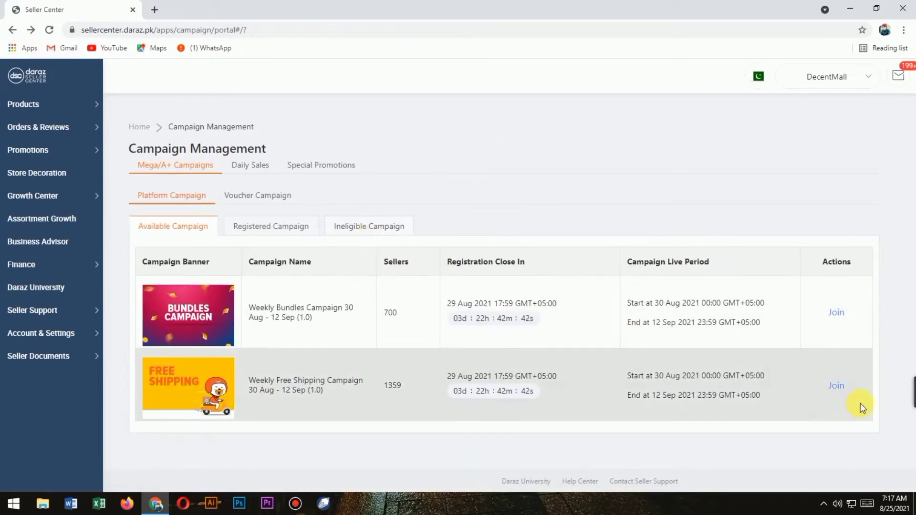
Step: Start joining the Weekly Free Shipping Campaign and select the free shipping regions from Karachi through Gujrat
left_click(837, 387)
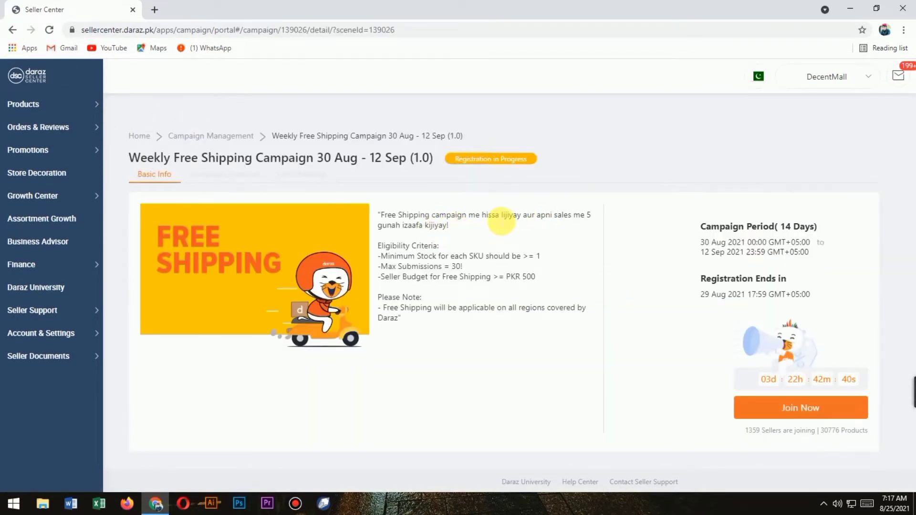
left_click(801, 420)
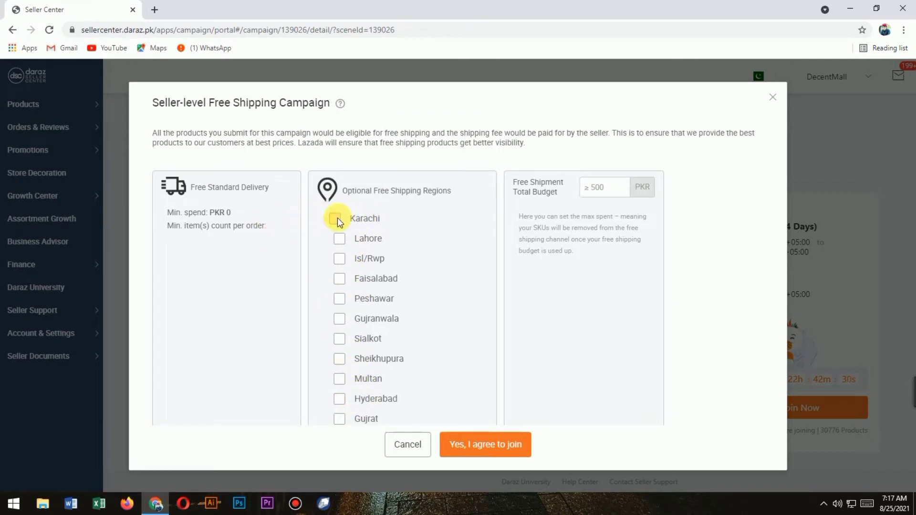
left_click(339, 240)
left_click(345, 259)
left_click(340, 280)
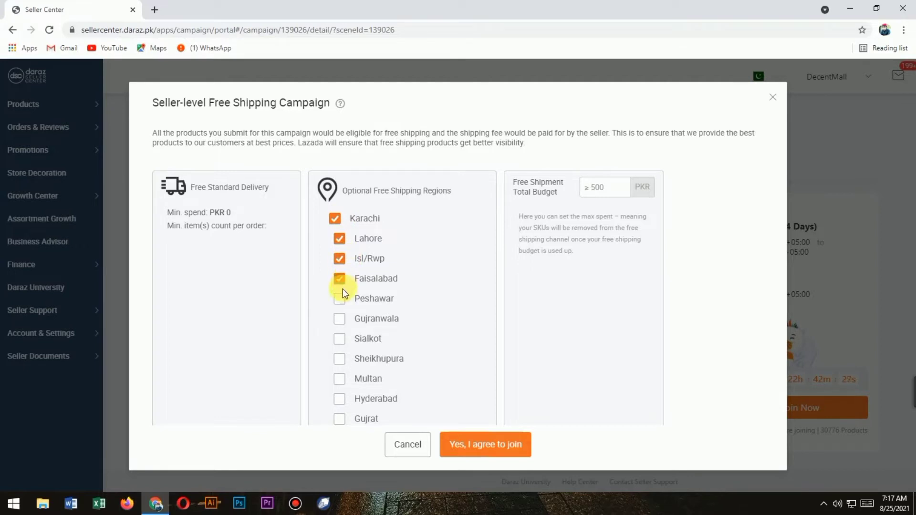
left_click(340, 320)
left_click(335, 342)
left_click(341, 359)
left_click(341, 378)
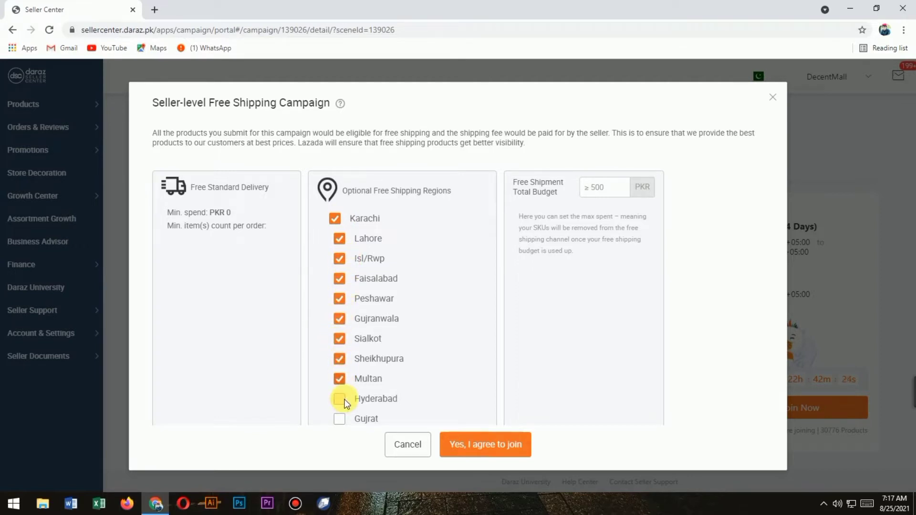
left_click(339, 400)
left_click(340, 419)
Step: Select the remaining free shipping regions from Okara through Quetta, including Other cities
scroll(446, 372, "down", 3)
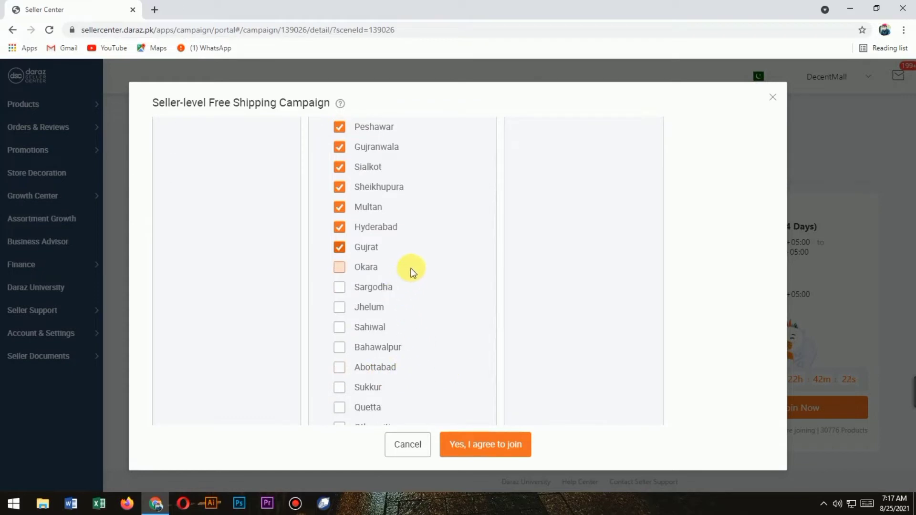
scroll(411, 268, "down", 1)
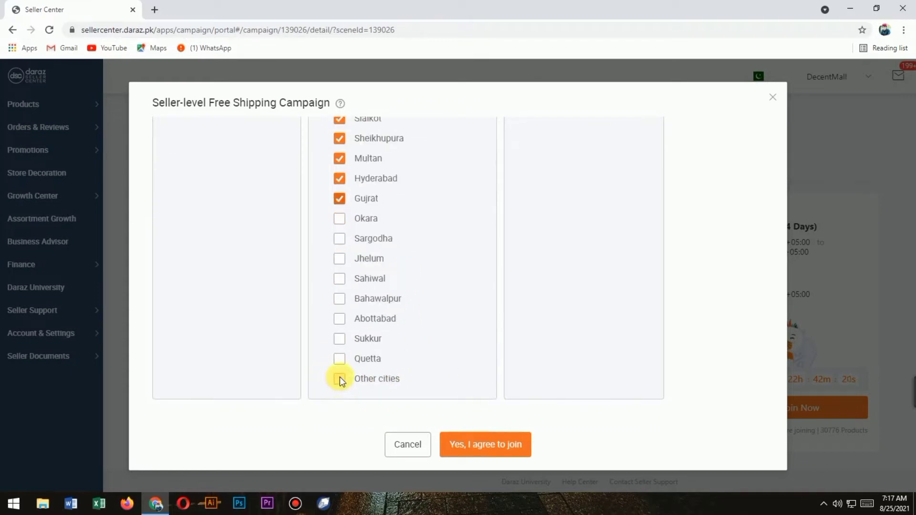
left_click(341, 321)
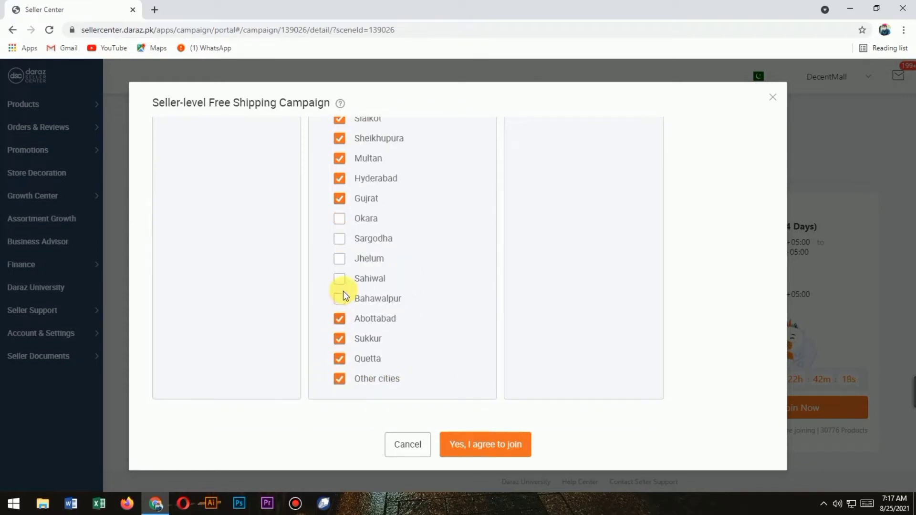
left_click(342, 280)
left_click(340, 259)
left_click(339, 239)
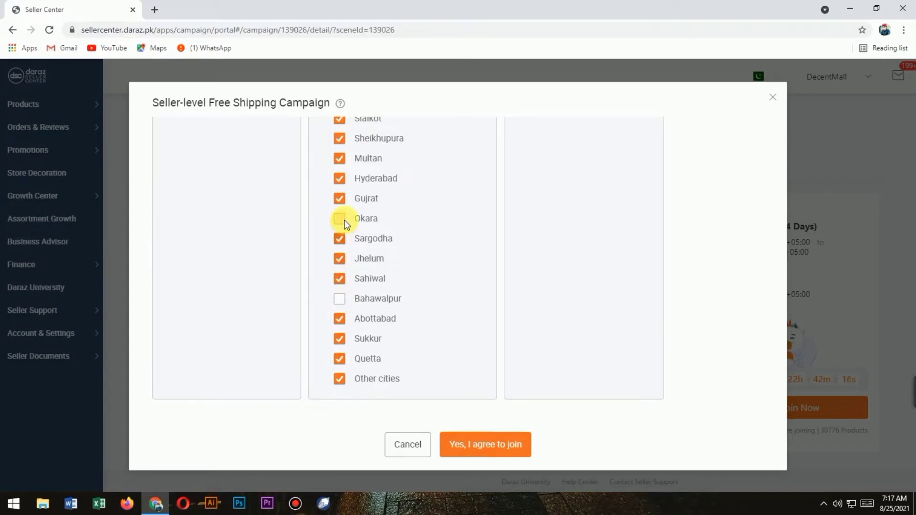
left_click(341, 219)
left_click(339, 299)
Step: Review the selected free shipping regions and try to join the campaign without a shipment budget
scroll(438, 226, "up", 5)
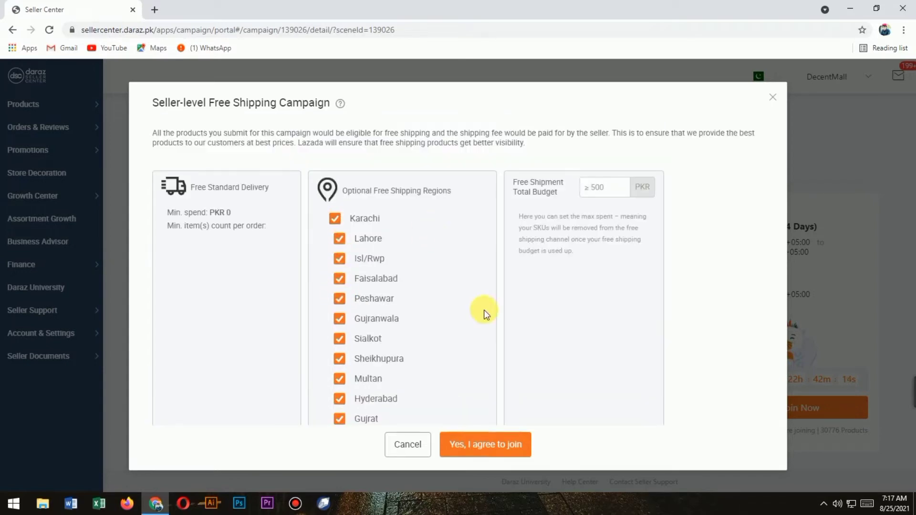
scroll(449, 337, "down", 5)
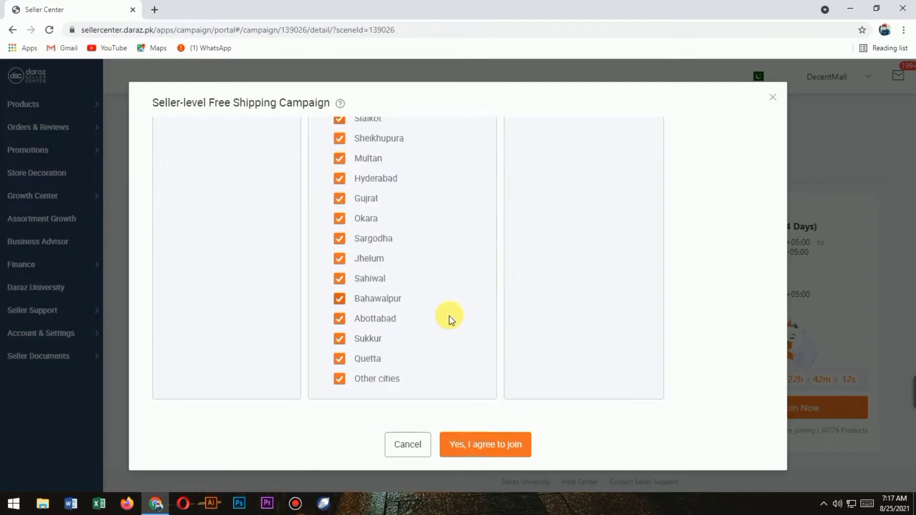
scroll(401, 280, "up", 5)
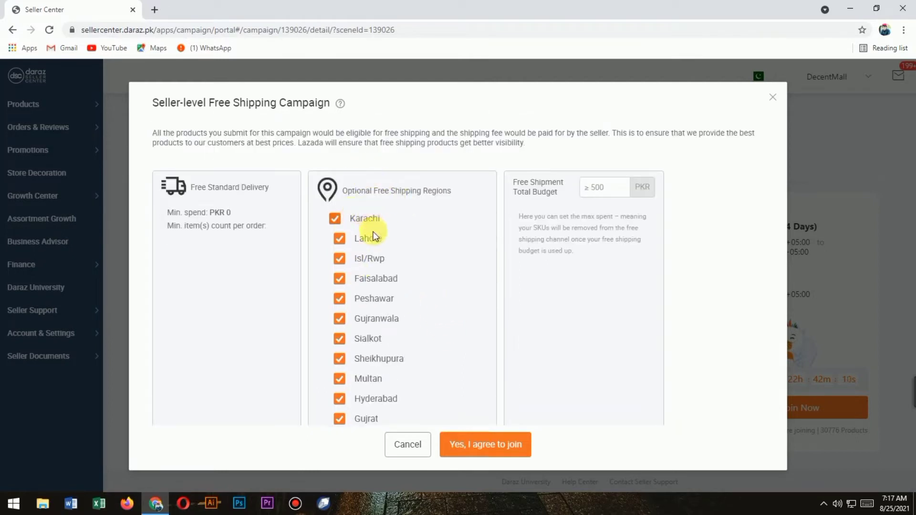
scroll(406, 267, "down", 1)
scroll(407, 269, "down", 1)
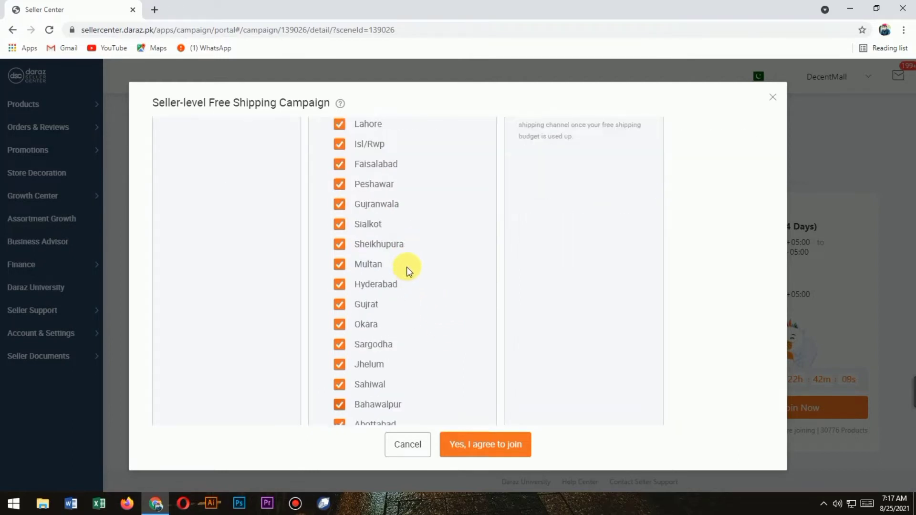
scroll(407, 268, "down", 2)
scroll(405, 266, "up", 5)
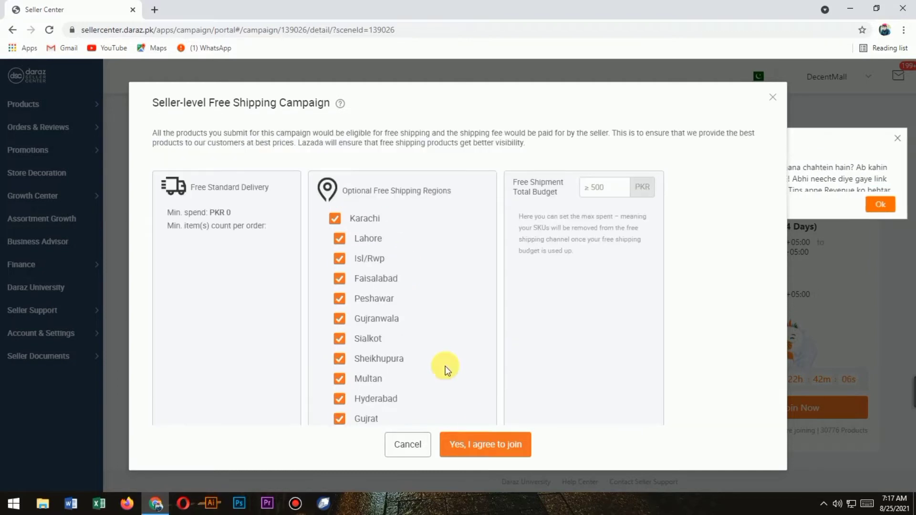
left_click(489, 440)
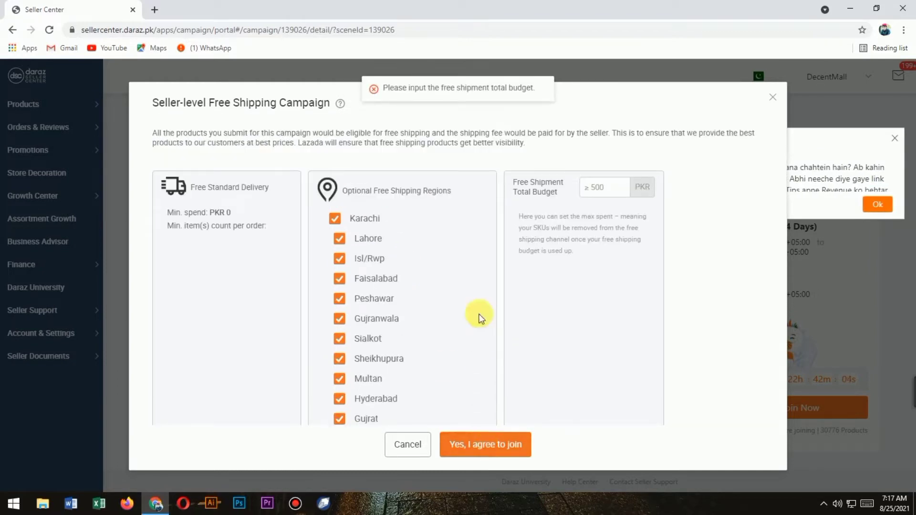
Step: Set the free shipment total budget to 2000 PKR and agree to join the free shipping campaign
left_click(619, 194)
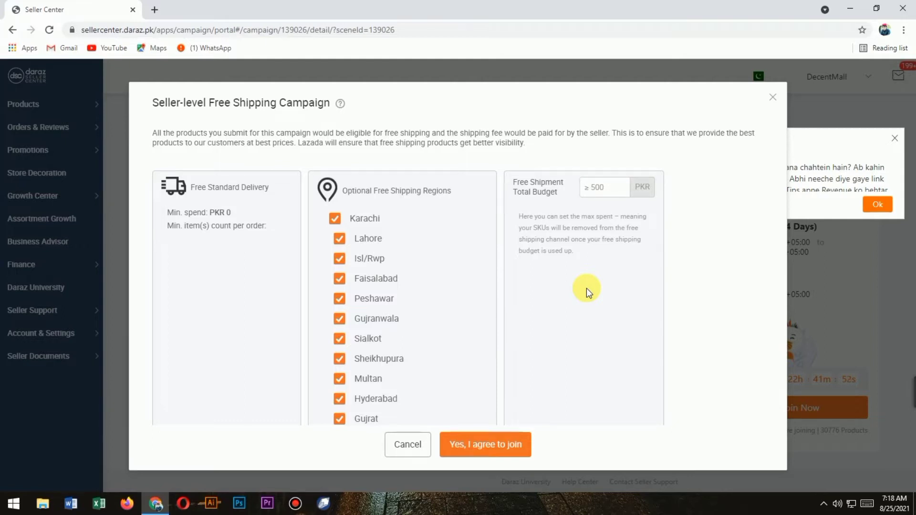
scroll(431, 352, "down", 4)
scroll(262, 350, "up", 4)
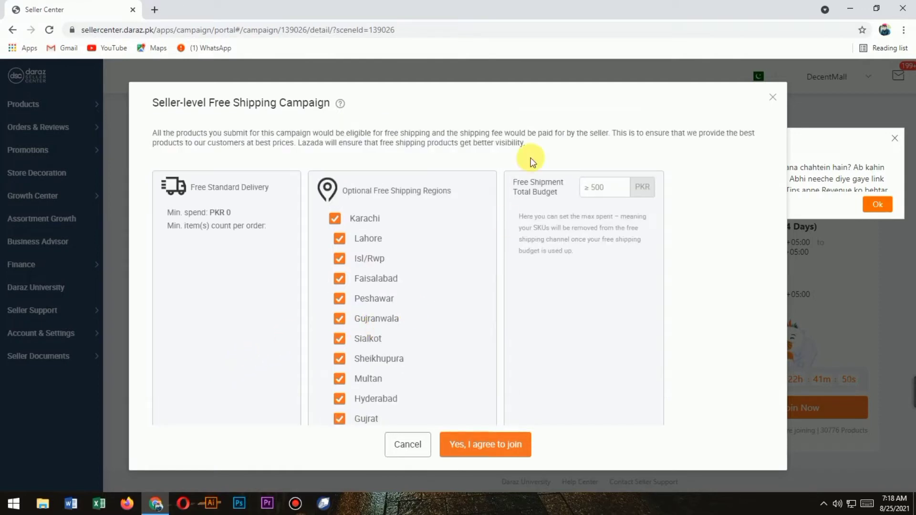
left_click(612, 194)
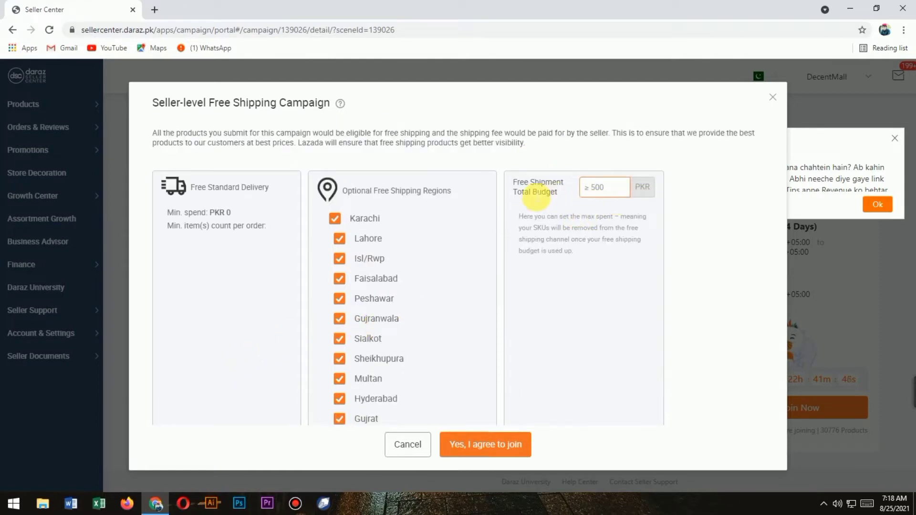
left_click_drag(516, 182, 562, 211)
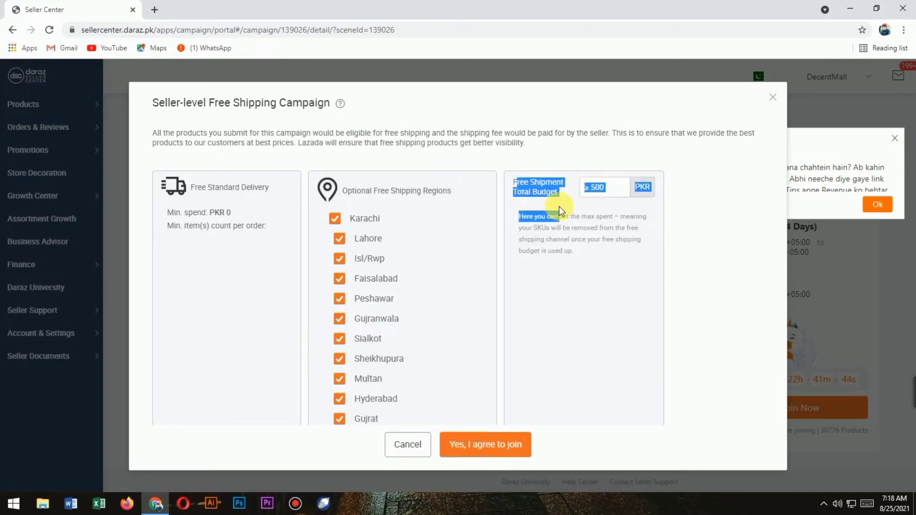
left_click(594, 263)
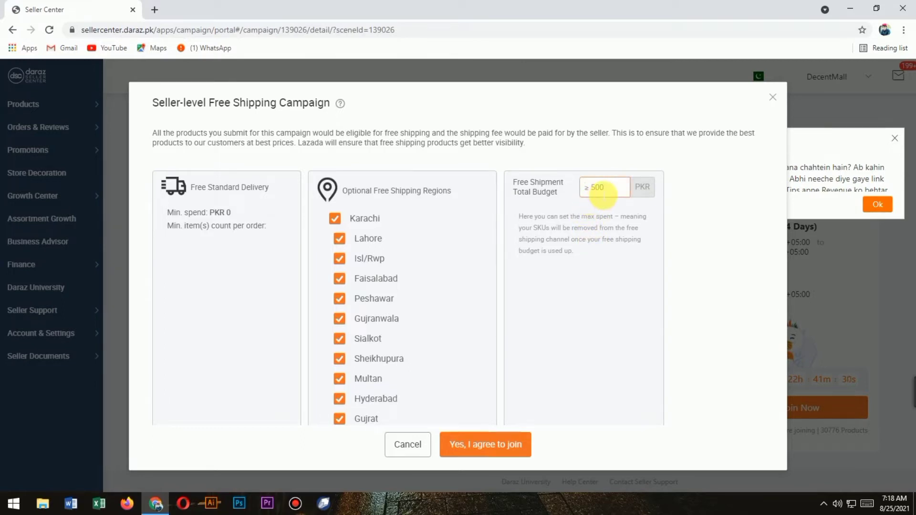
type("2000")
scroll(571, 332, "down", 5)
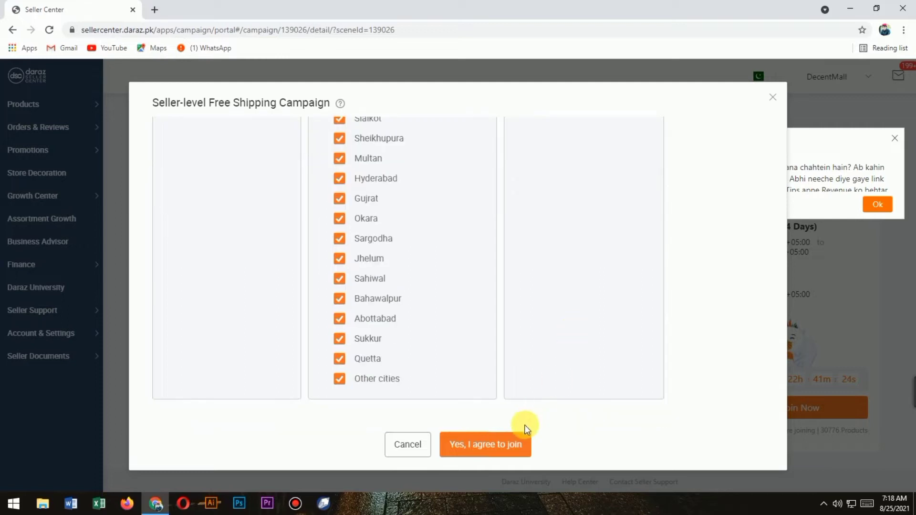
left_click(500, 445)
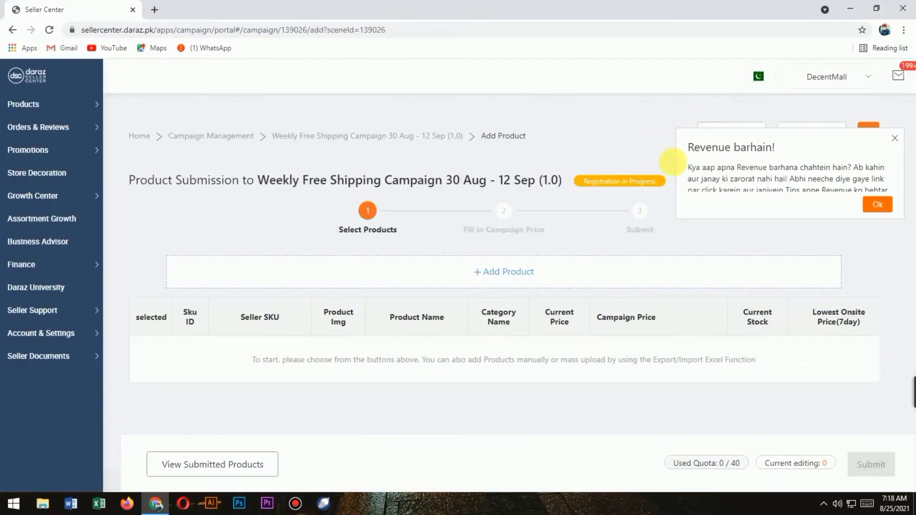
Step: Add the ear cuff earrings, the under-bed shoe organizer and the Windows 10 bootable USB to the campaign's product submission
left_click(894, 138)
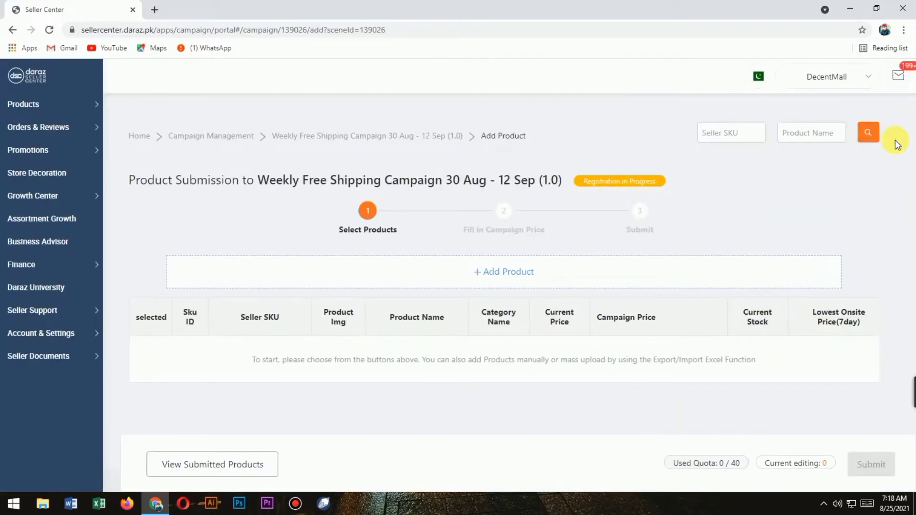
left_click(497, 268)
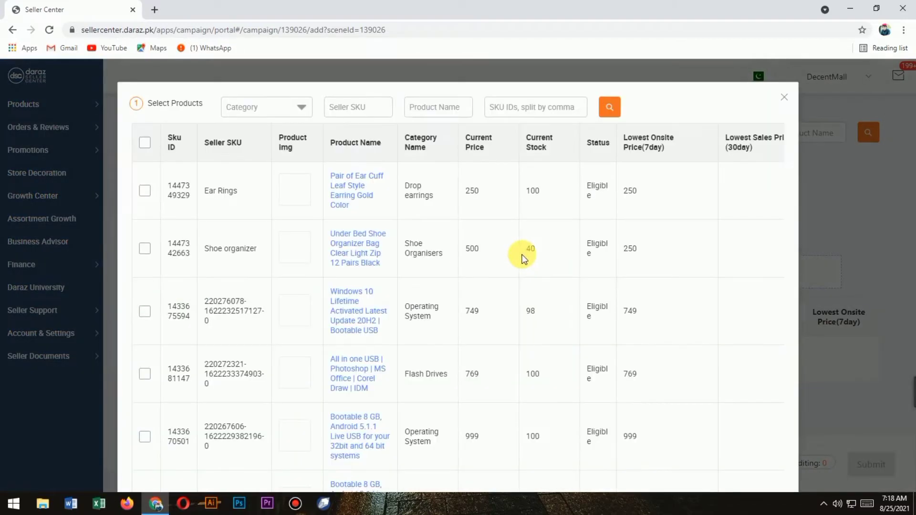
left_click(145, 191)
left_click(144, 249)
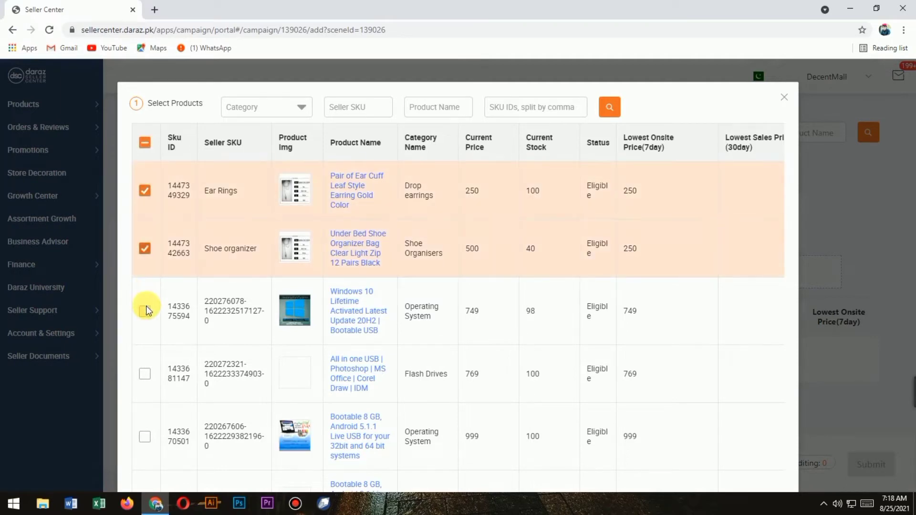
left_click(144, 311)
scroll(714, 406, "down", 10)
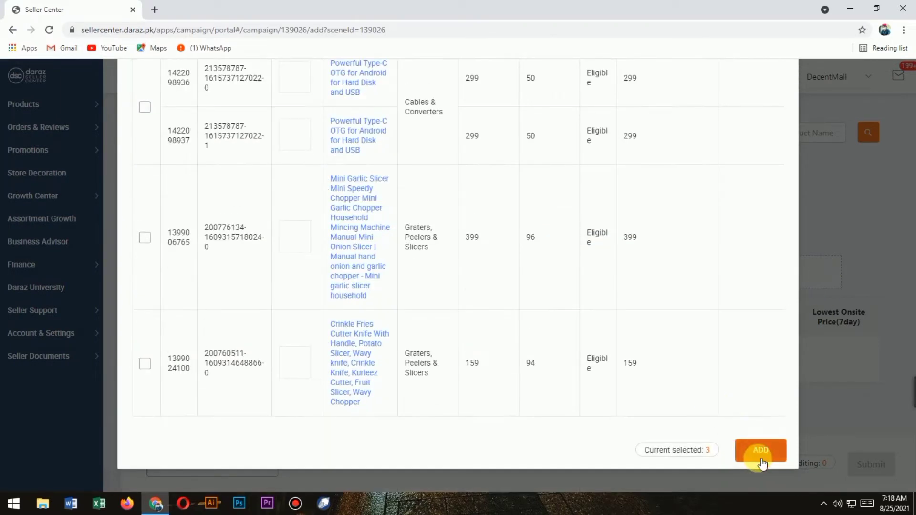
left_click(759, 451)
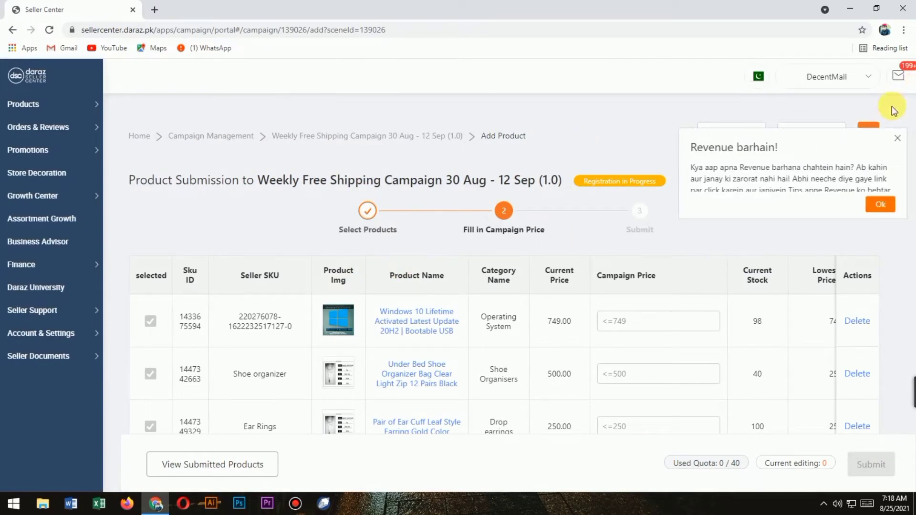
Step: Set the campaign price of the Windows 10 bootable USB to 749, dismissing the revenue notice first
left_click(895, 143)
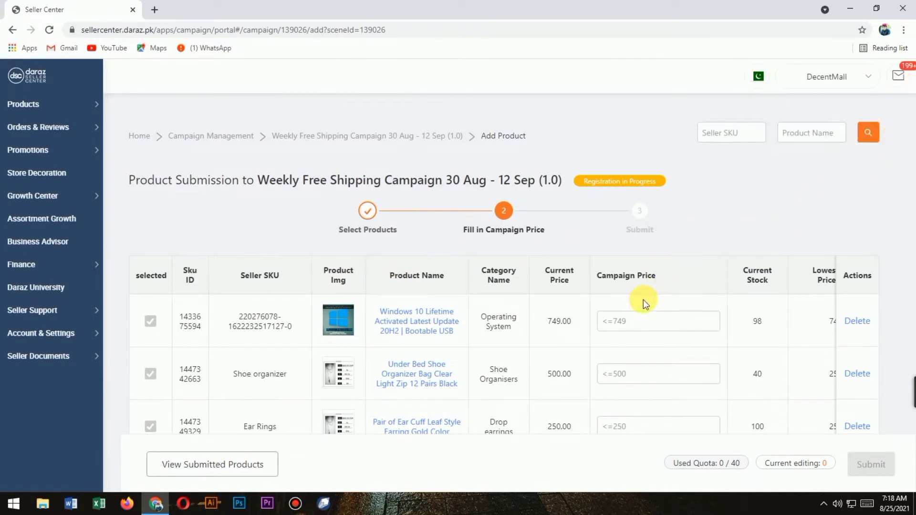
scroll(644, 292, "down", 1)
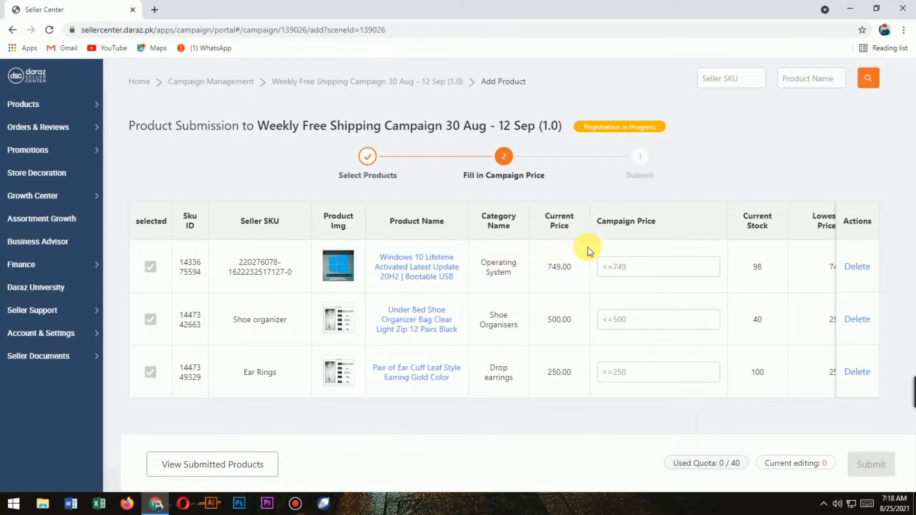
left_click(640, 270)
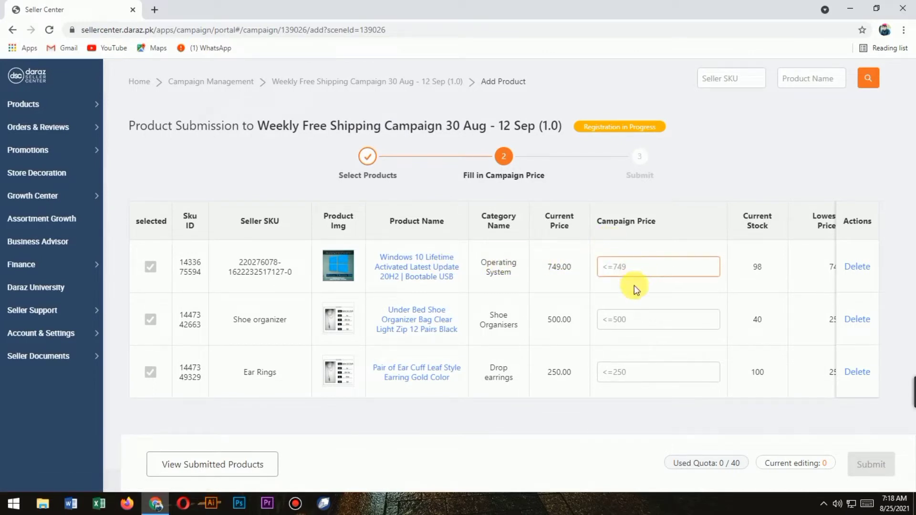
left_click(709, 182)
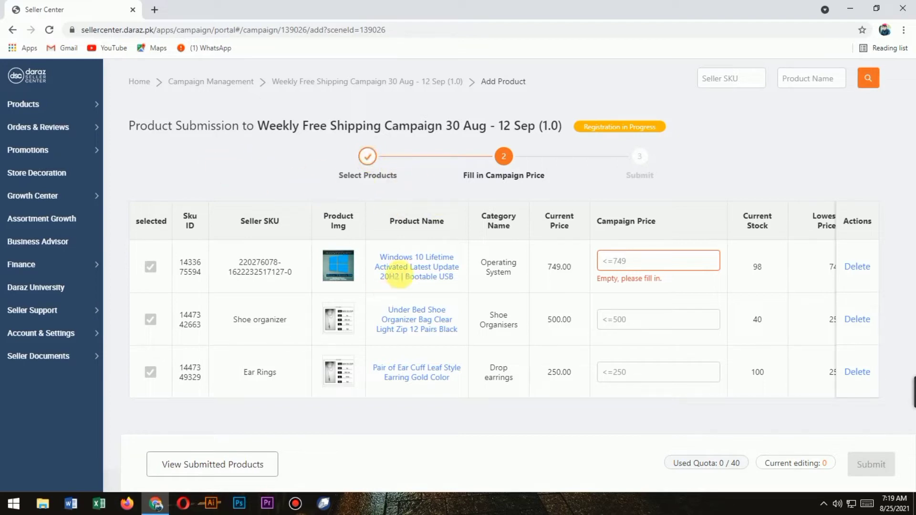
left_click(628, 268)
left_click(672, 175)
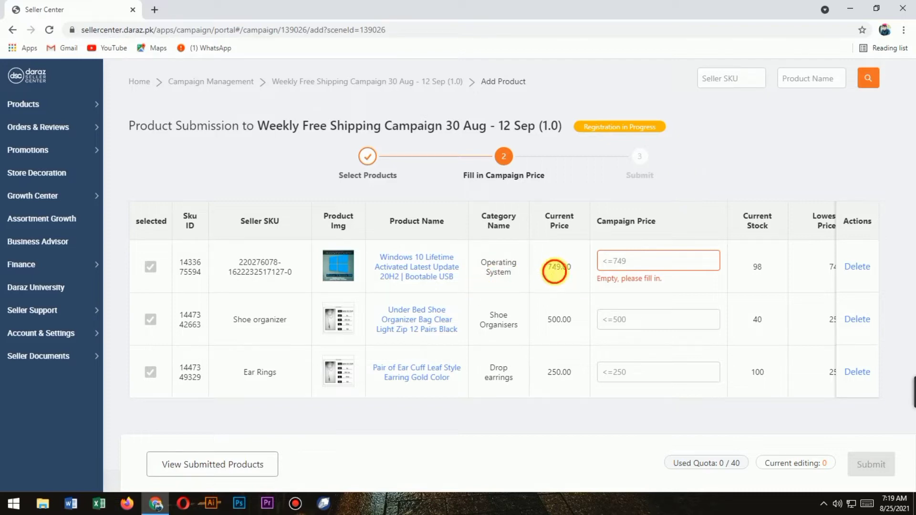
left_click_drag(548, 267, 567, 268)
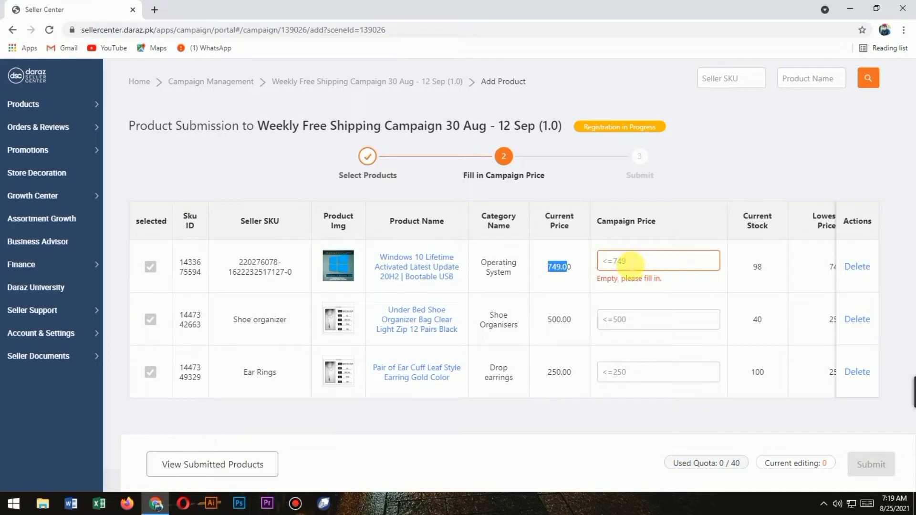
left_click(629, 263)
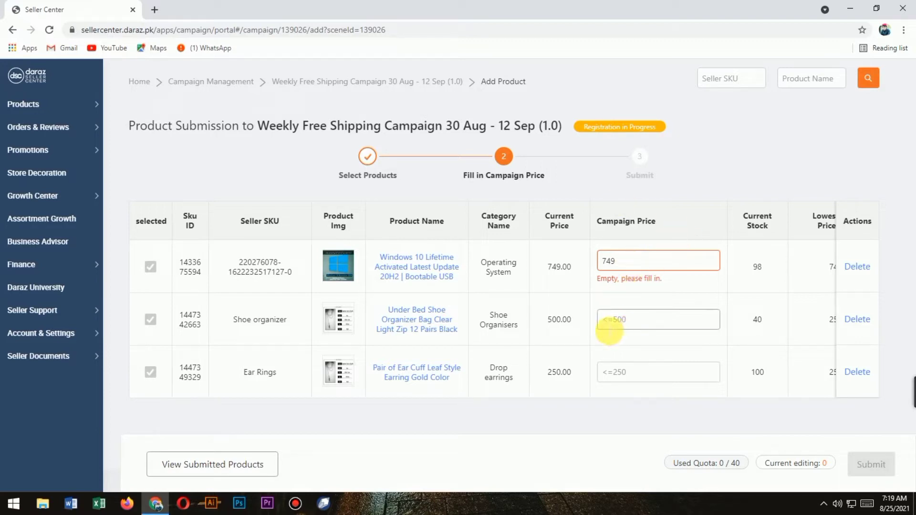
Step: Set the campaign price of the under-bed shoe organizer to 500
left_click(624, 322)
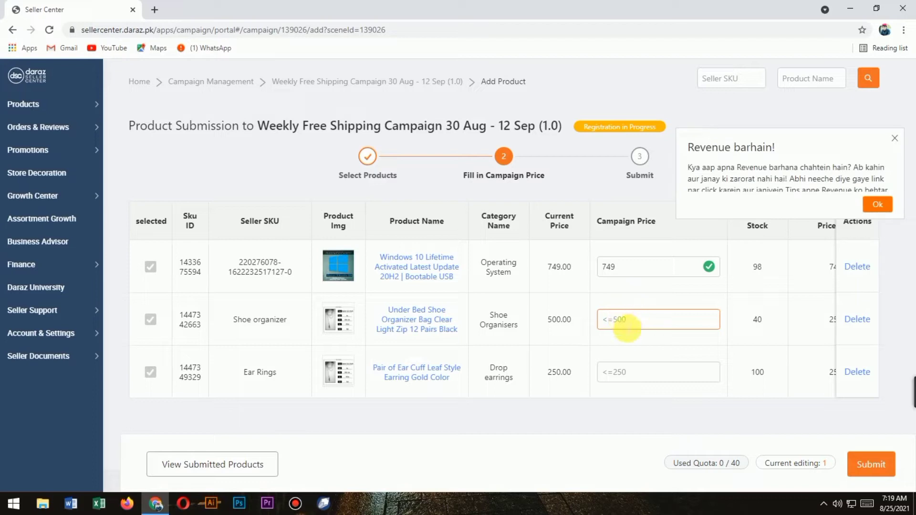
left_click(549, 318)
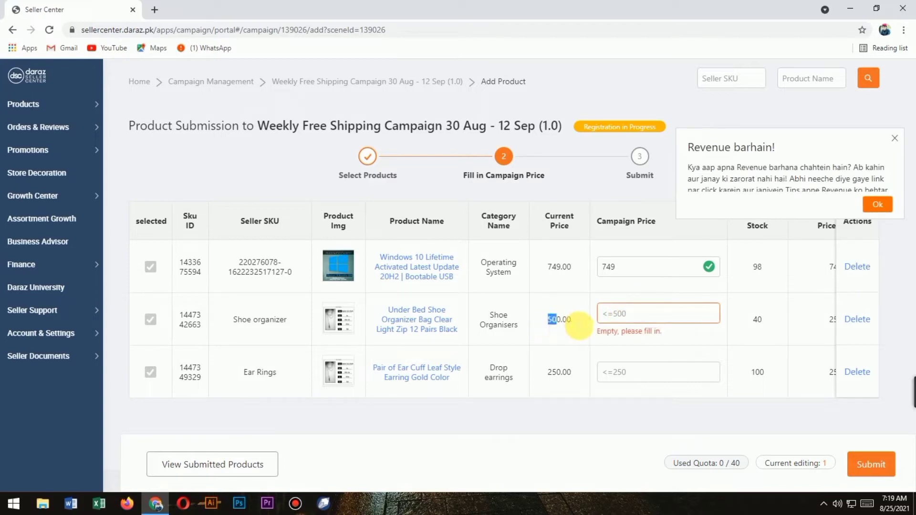
left_click(642, 317)
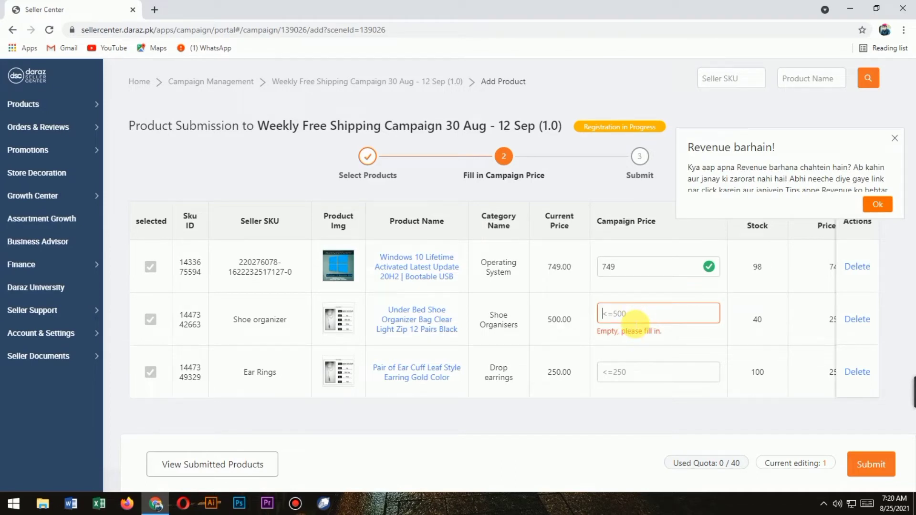
type("560")
Step: Set the campaign price of the ear cuff earrings to 230 and submit the products to the campaign
left_click(640, 377)
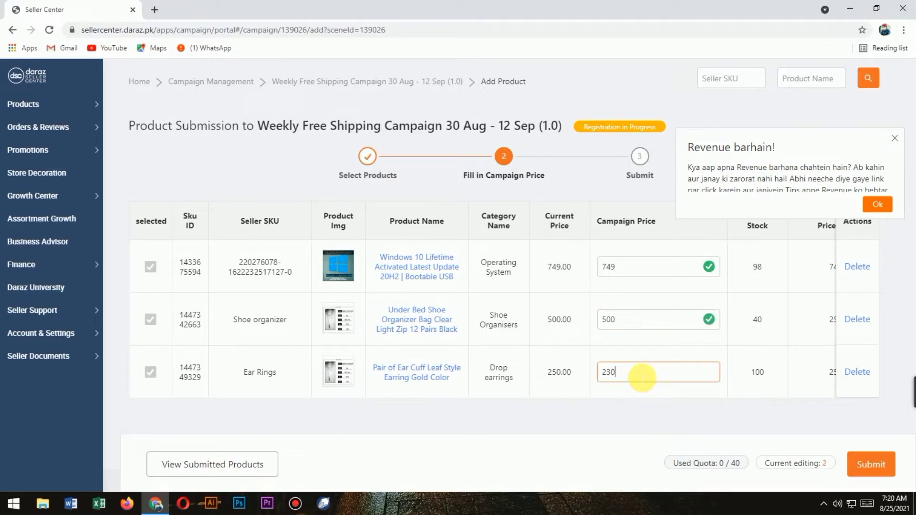
scroll(712, 408, "right", 10)
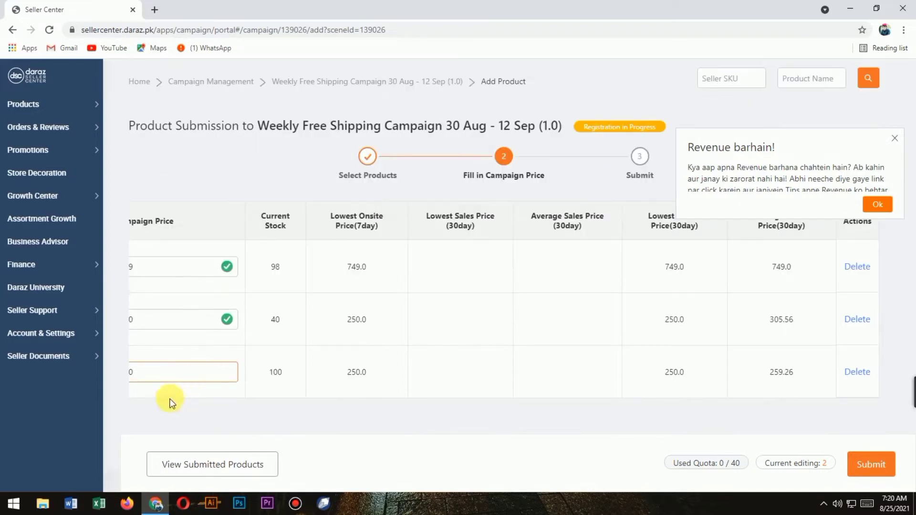
left_click(133, 397)
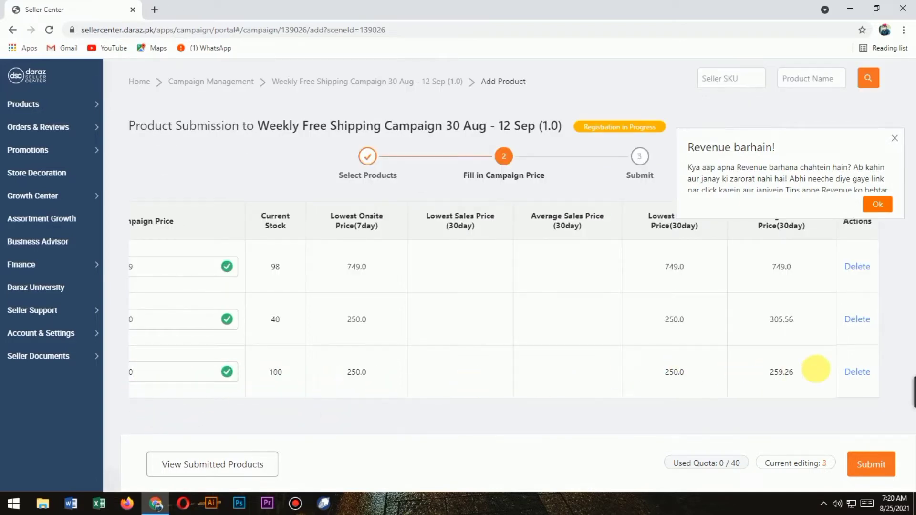
left_click(893, 139)
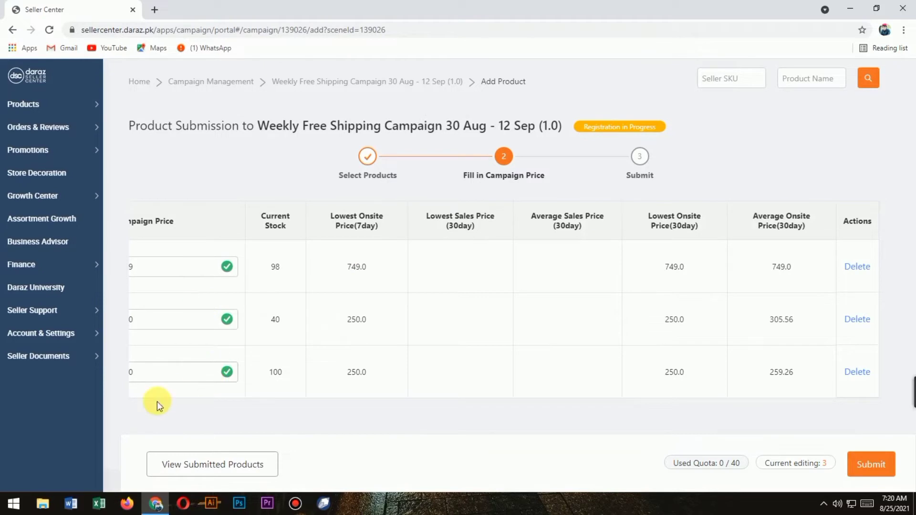
scroll(128, 404, "left", 5)
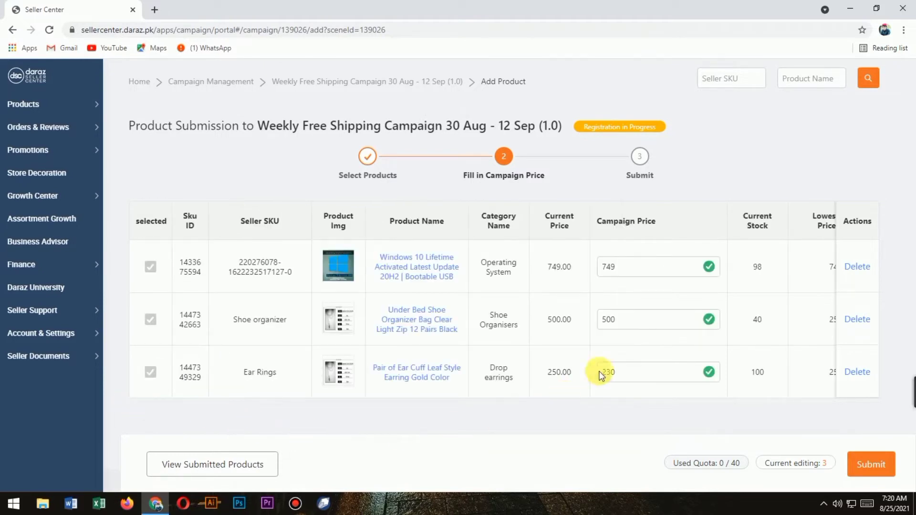
left_click(881, 466)
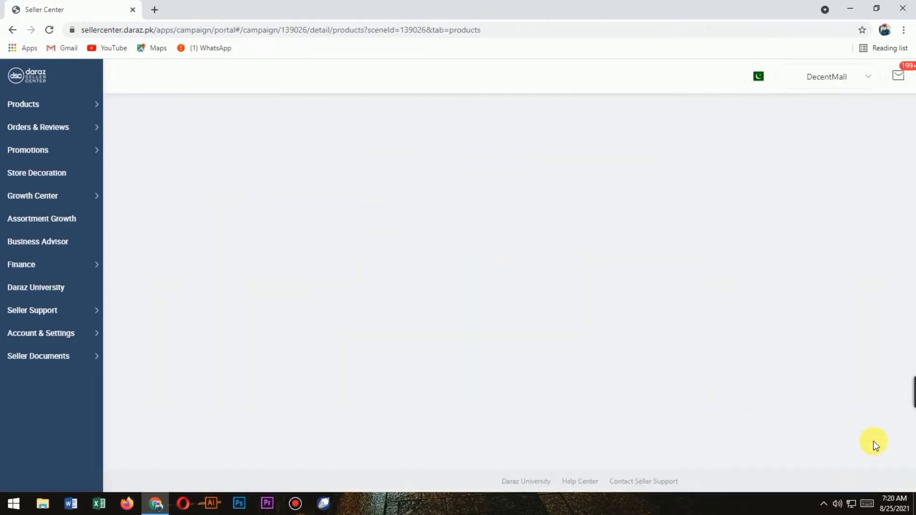
Step: Review the campaign's submitted products in the all, approved and pending review lists, and check the campaign's basic info
scroll(615, 394, "down", 3)
scroll(554, 363, "up", 3)
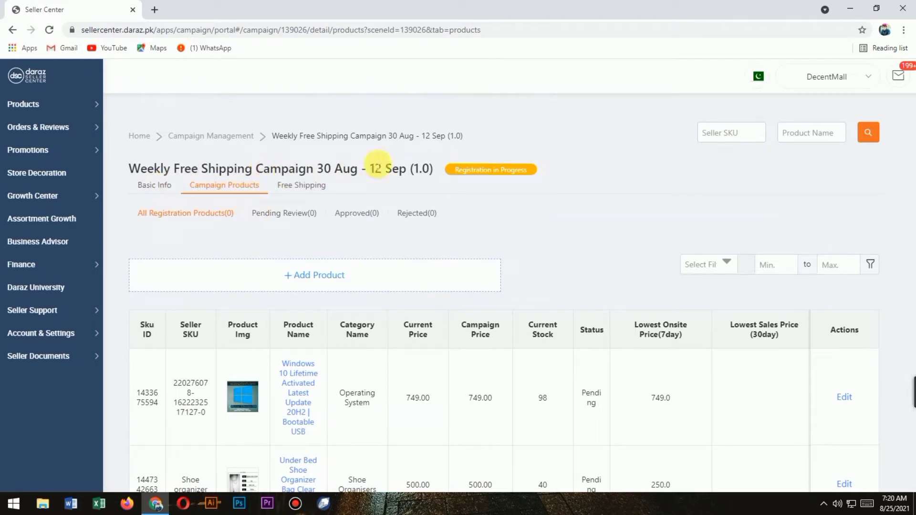
scroll(551, 174, "down", 3)
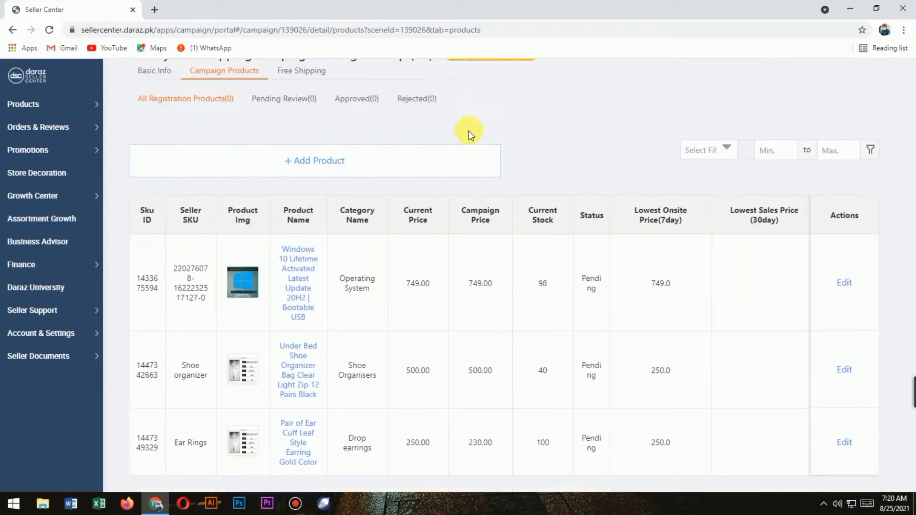
scroll(468, 131, "up", 3)
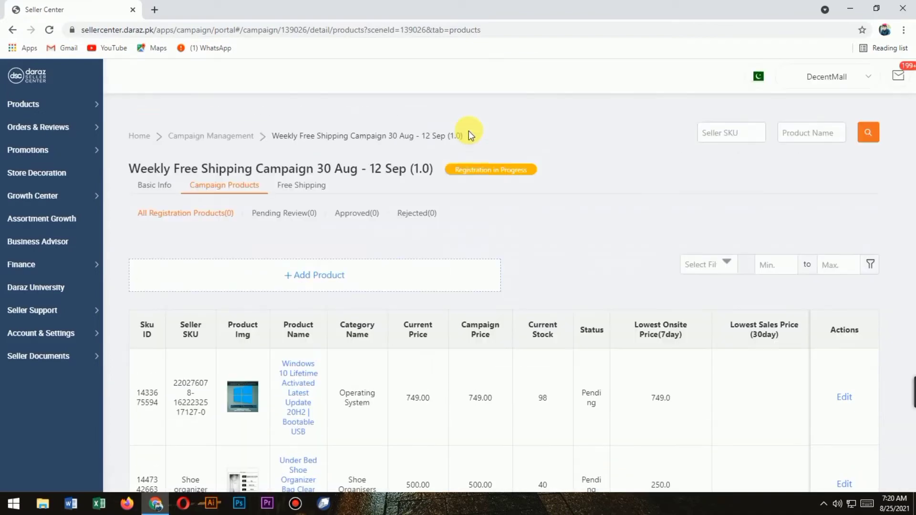
left_click(351, 219)
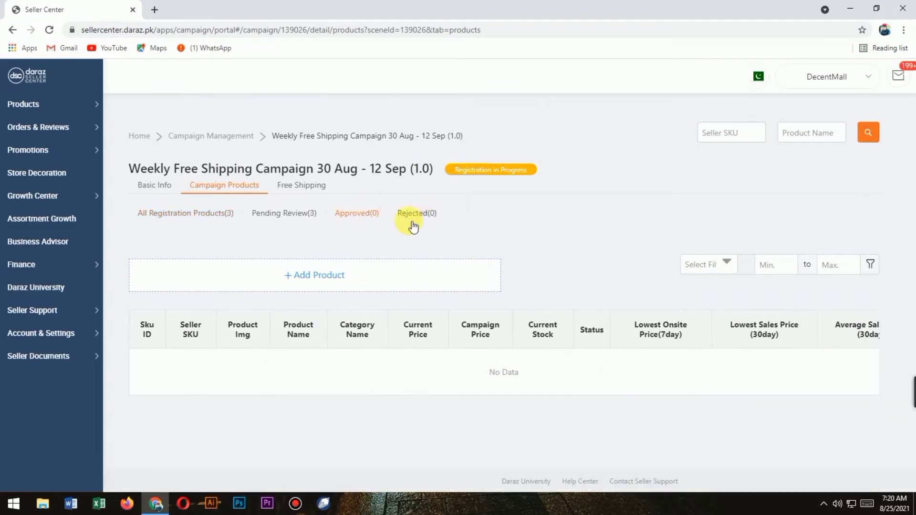
left_click(181, 215)
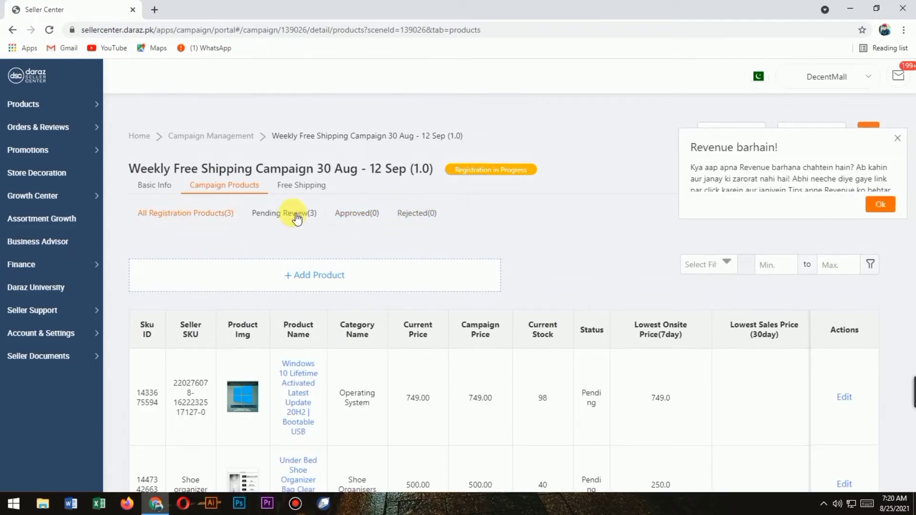
left_click(315, 214)
scroll(417, 261, "down", 3)
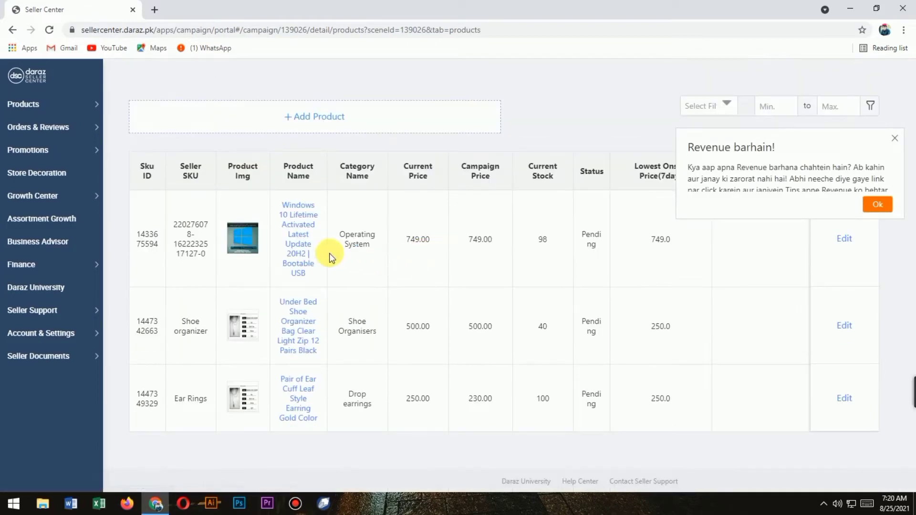
scroll(418, 261, "up", 3)
left_click(210, 214)
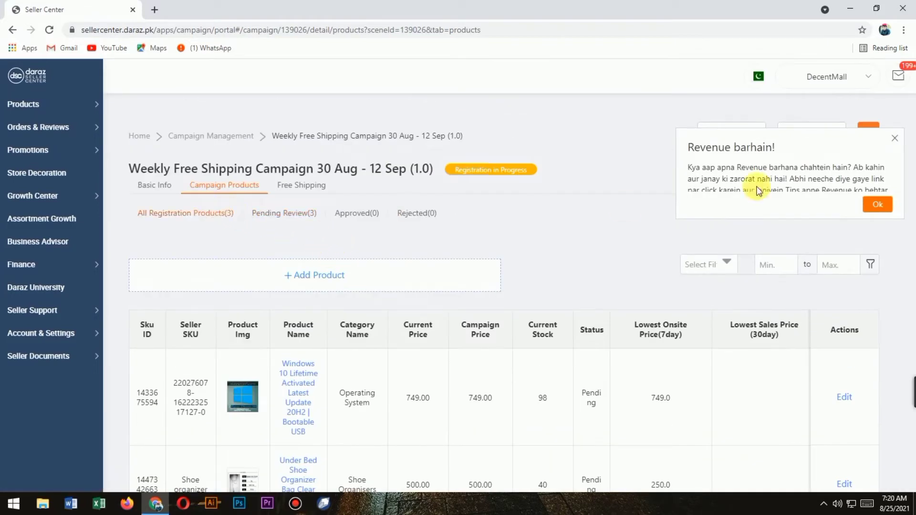
left_click(895, 139)
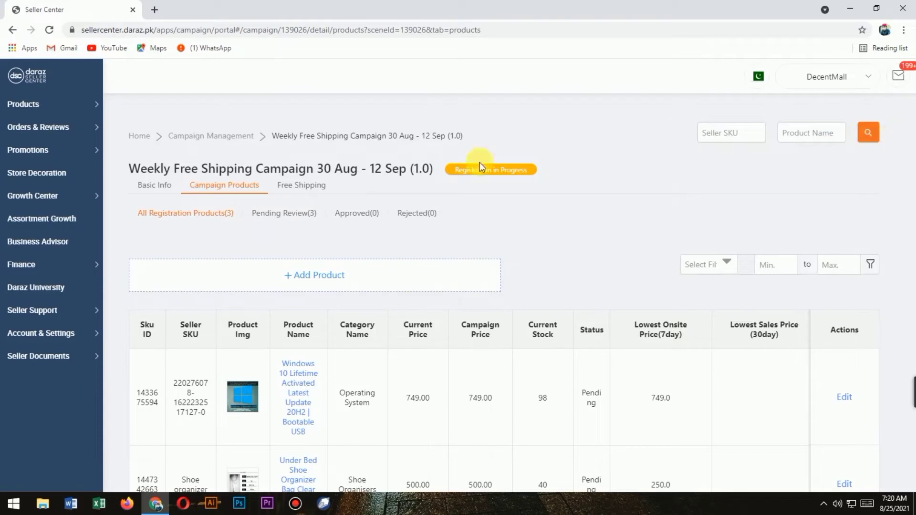
left_click(162, 186)
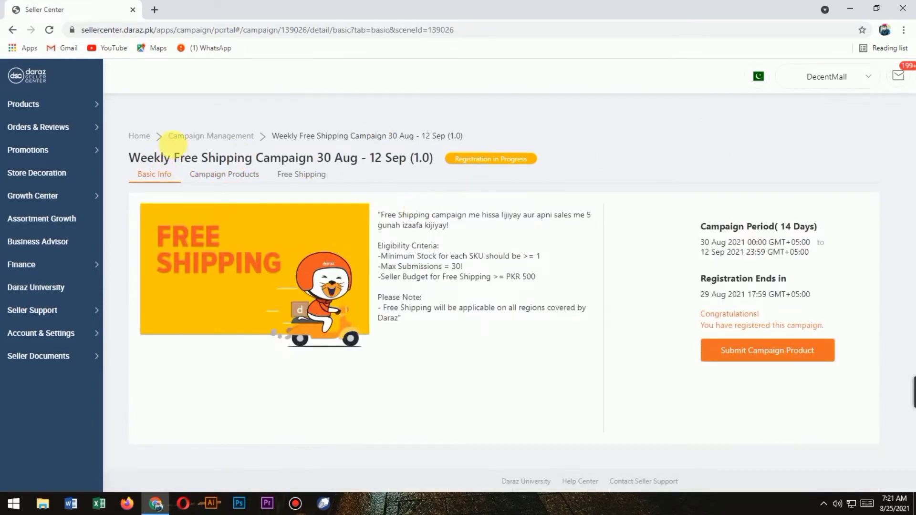
mouse_move(82, 149)
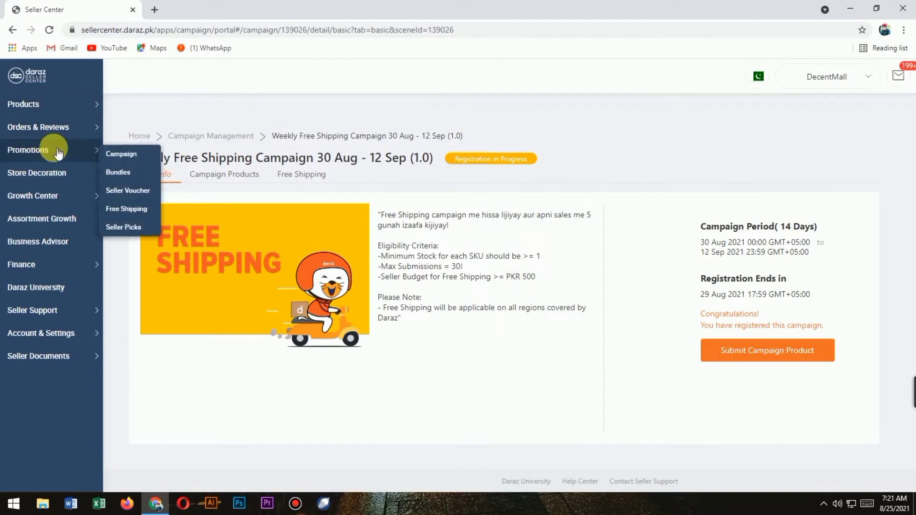
left_click(126, 177)
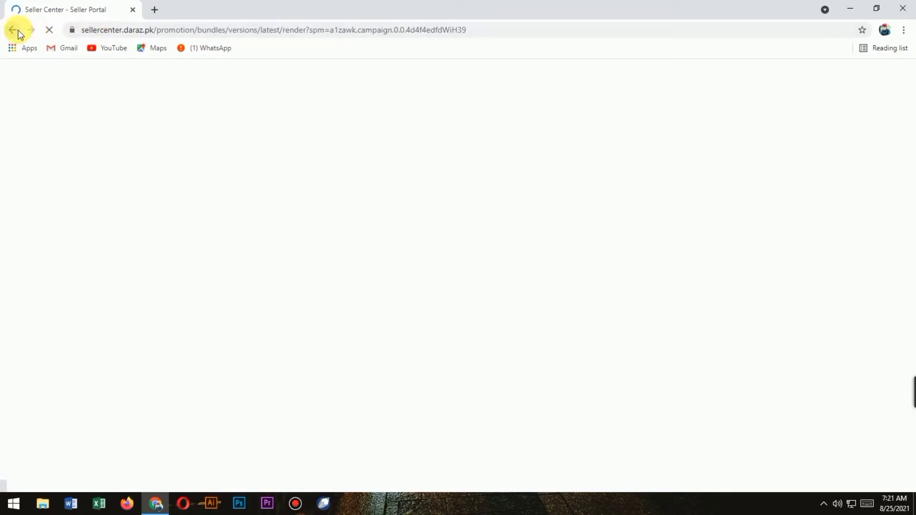
left_click(15, 30)
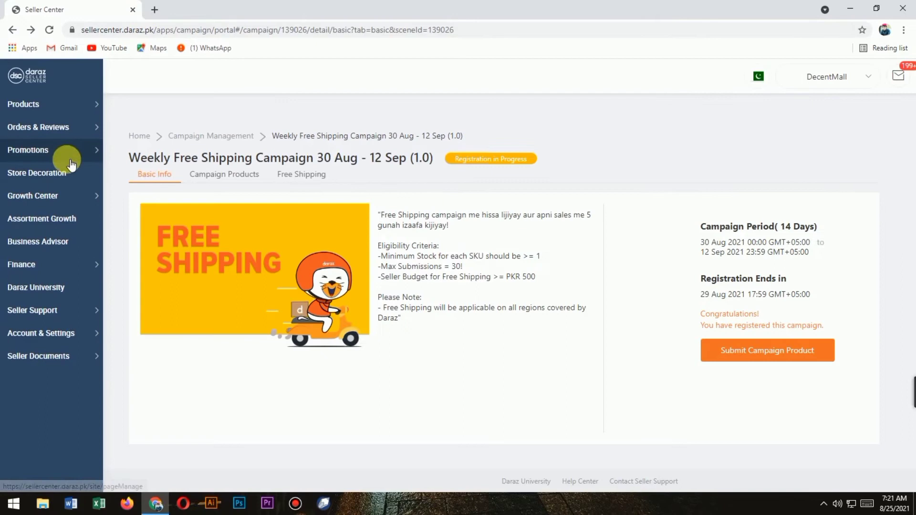
Step: Open the seller voucher list and dismiss the voucher promotion welcome tour and the revenue notice
mouse_move(97, 155)
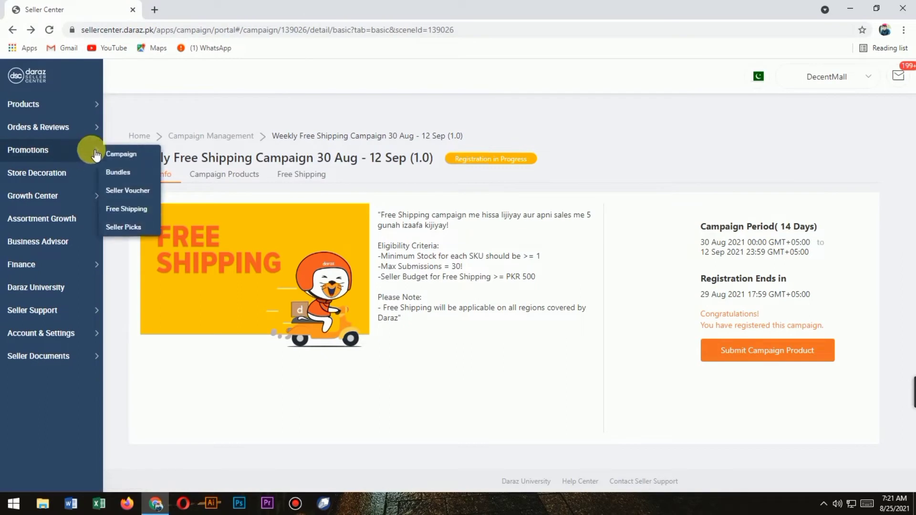
left_click(119, 190)
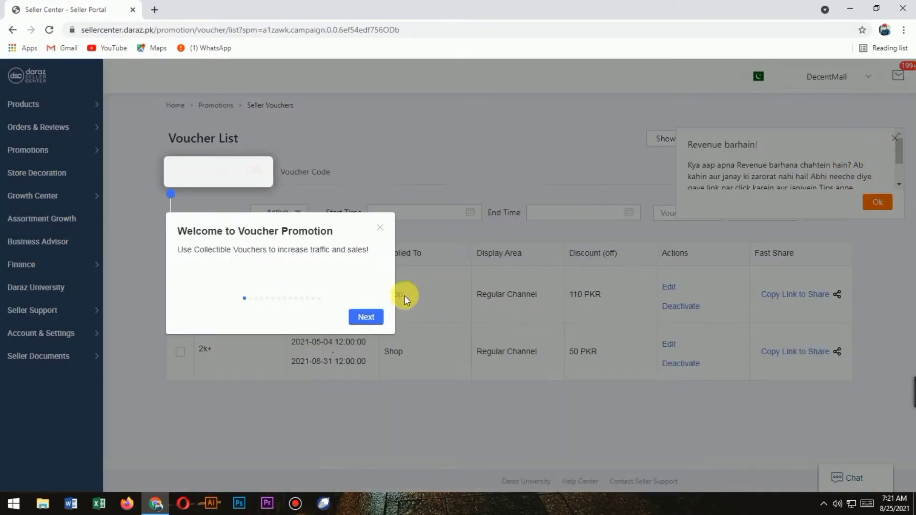
left_click(382, 228)
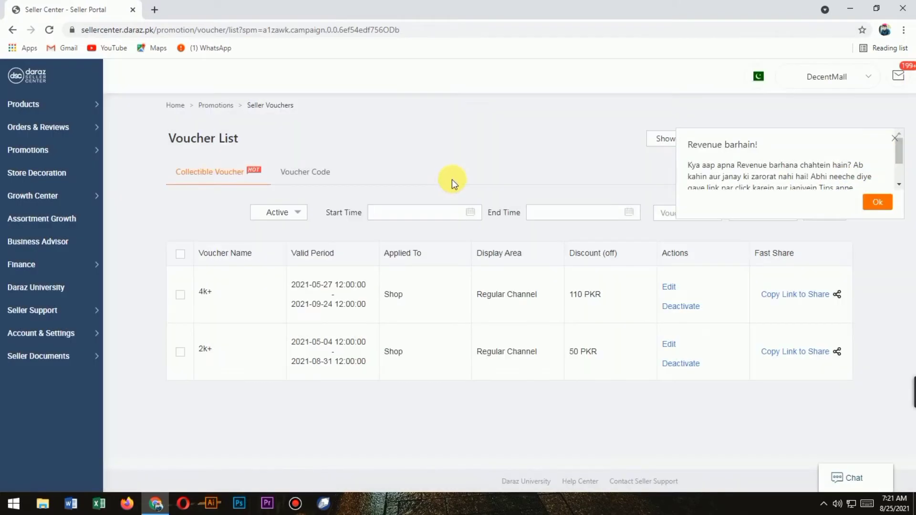
left_click(895, 138)
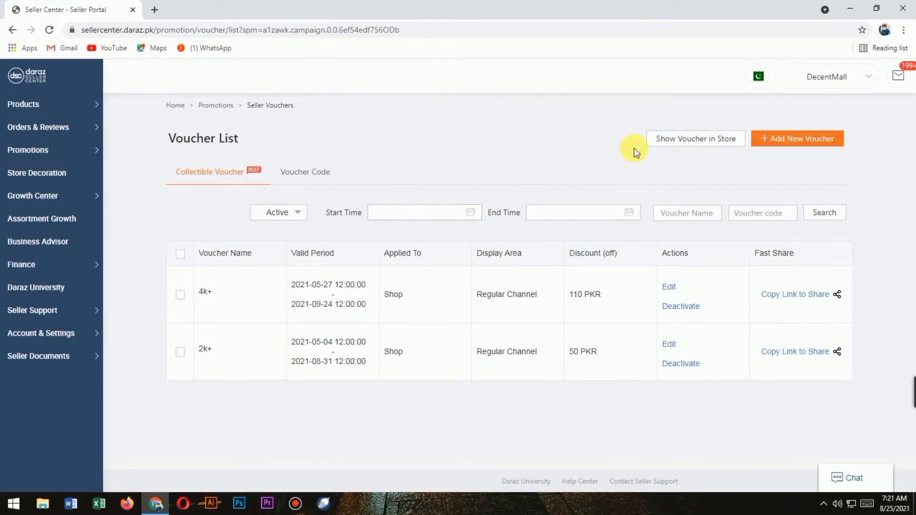
Step: Start a new voucher, dismiss the revenue notice and name the voucher ABC
left_click(793, 140)
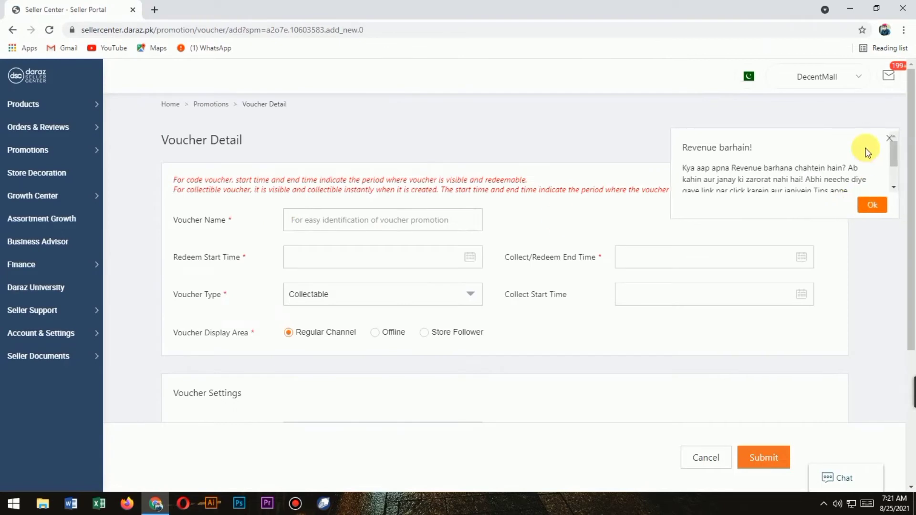
left_click(888, 139)
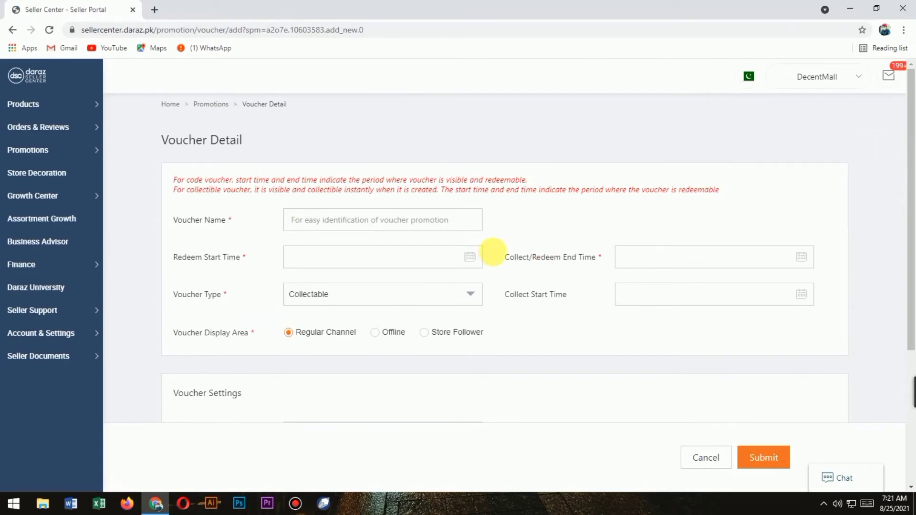
left_click(326, 228)
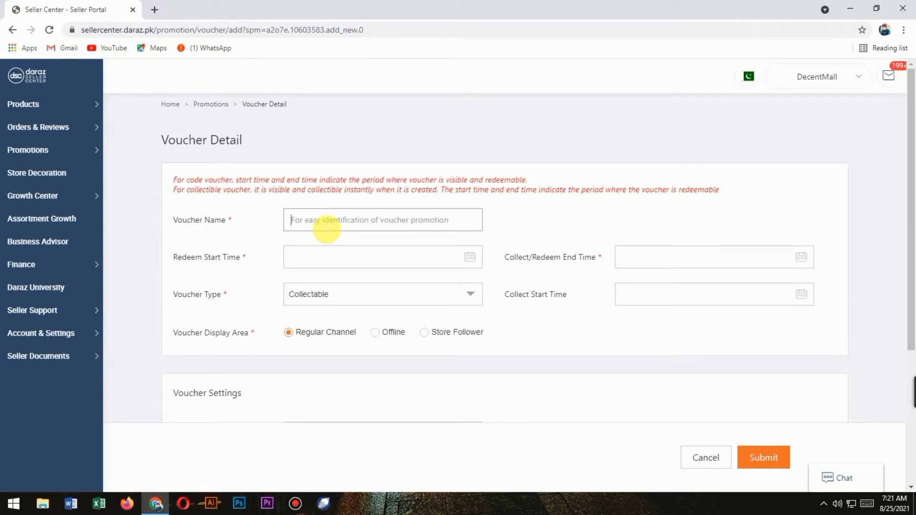
type("ABC")
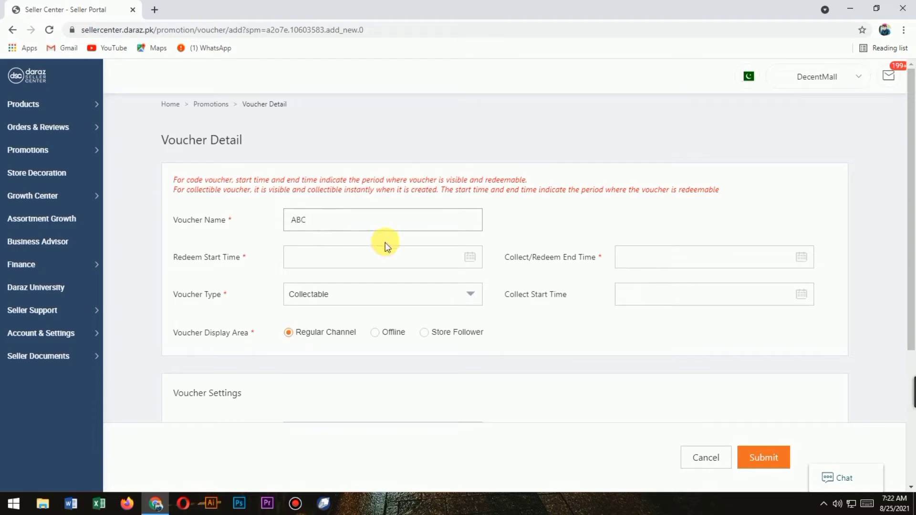
Step: Set the redeem start time to 2021-08-25 and keep the automatically filled collect/redeem end time
left_click(385, 258)
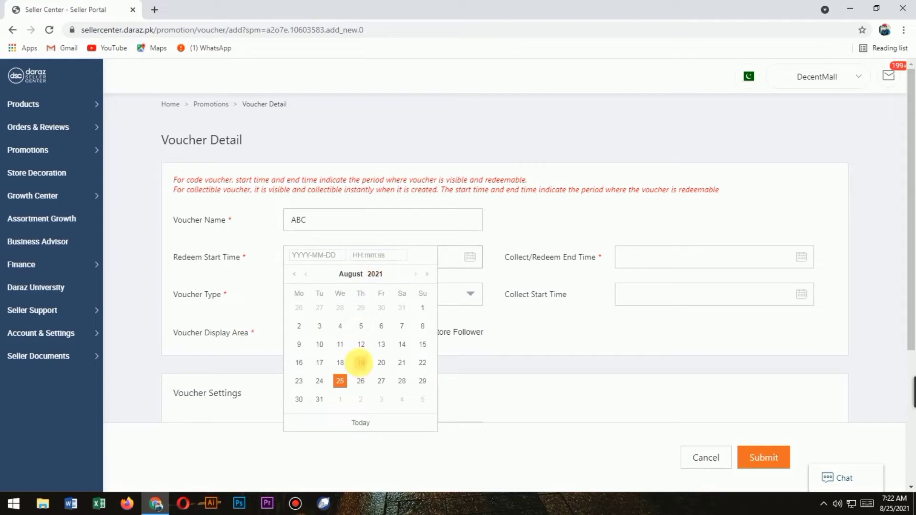
left_click(340, 381)
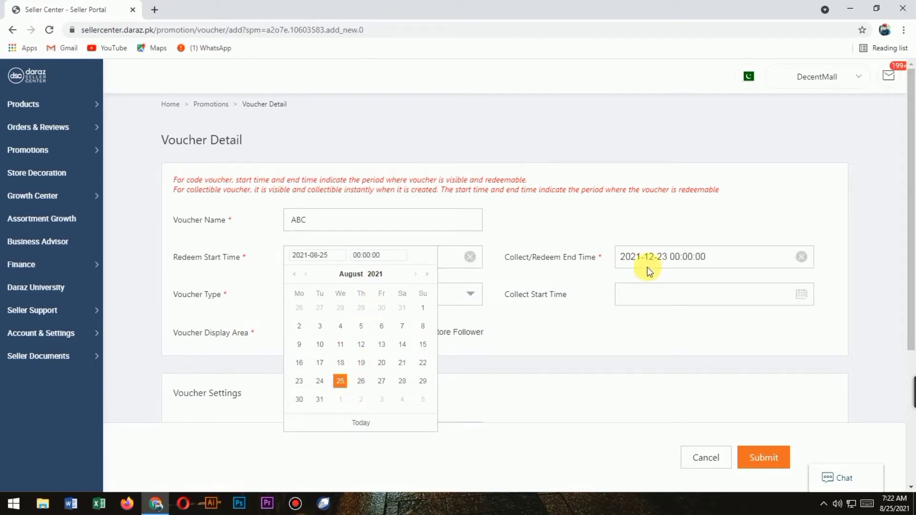
left_click(723, 261)
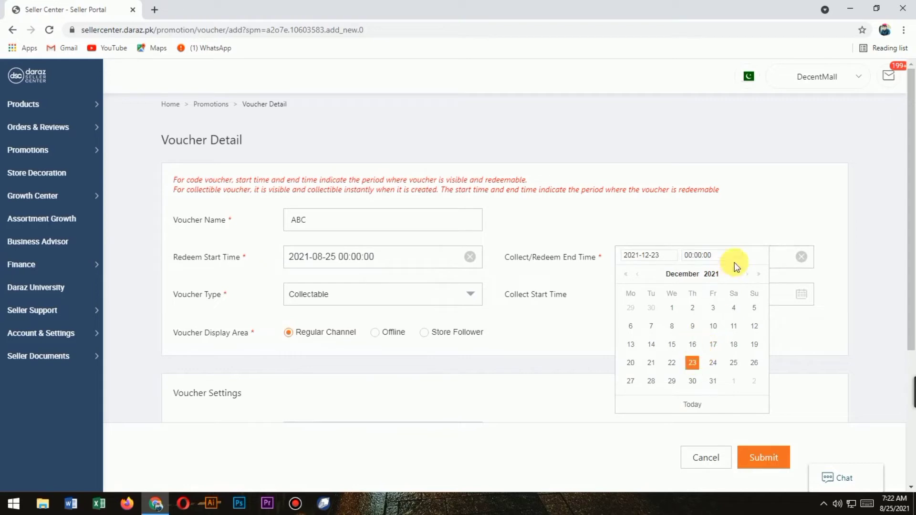
left_click(595, 329)
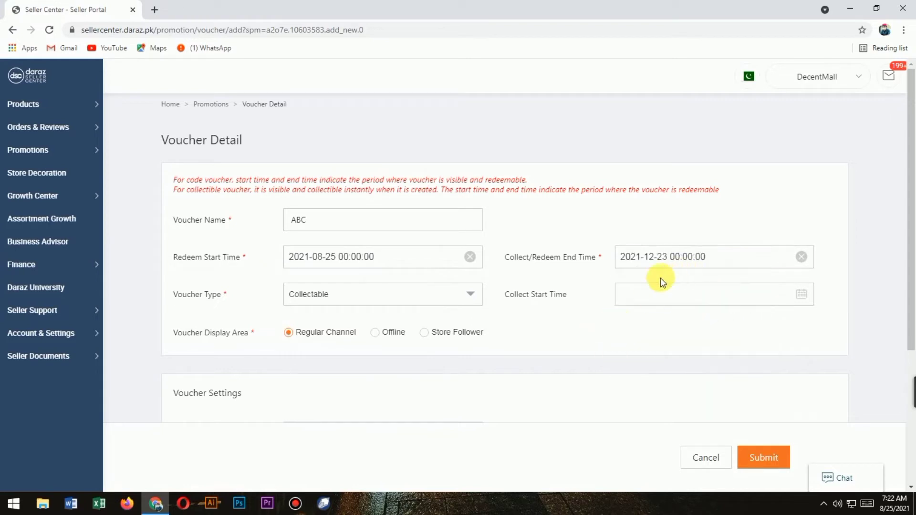
Step: Check the available voucher types and keep Collectable as the voucher type
left_click(403, 302)
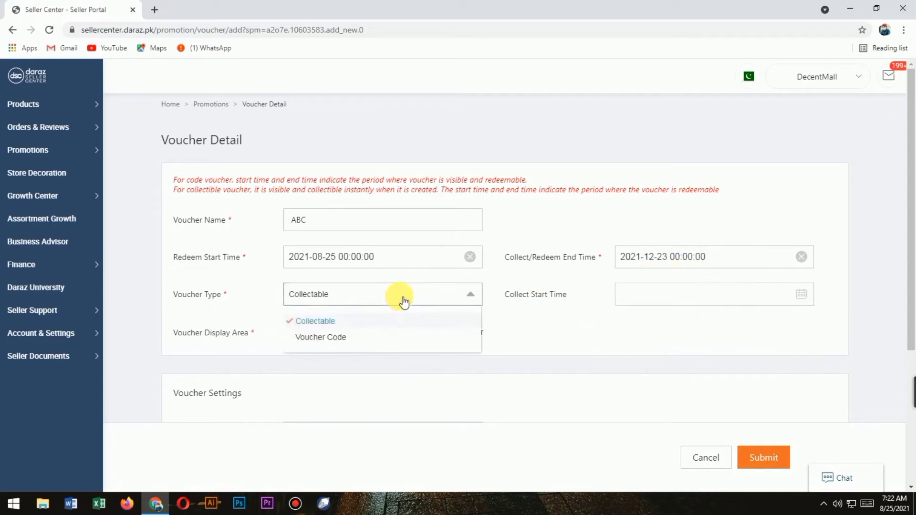
left_click(404, 302)
left_click(403, 302)
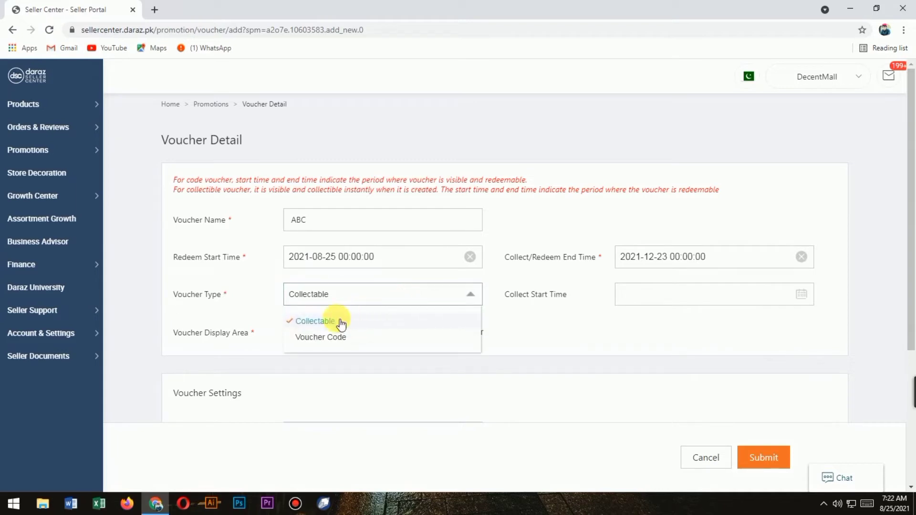
left_click(345, 326)
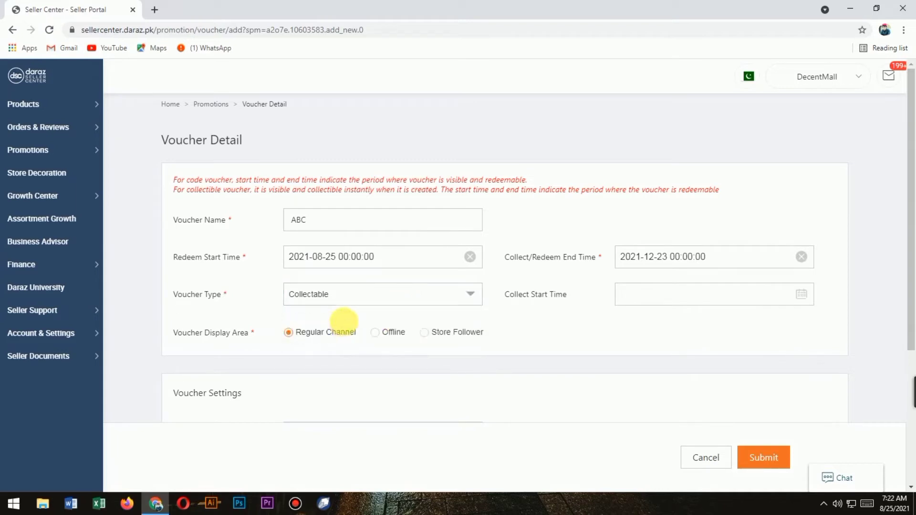
left_click(373, 301)
left_click(374, 299)
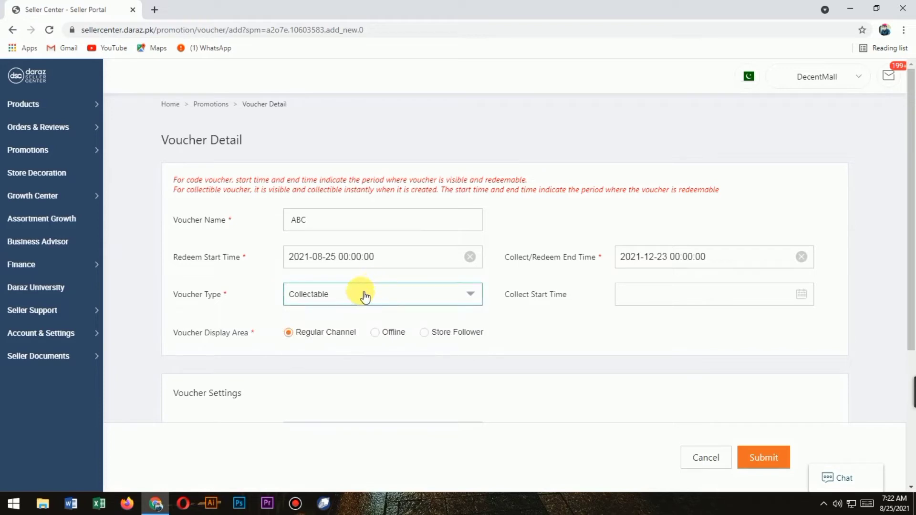
left_click(366, 296)
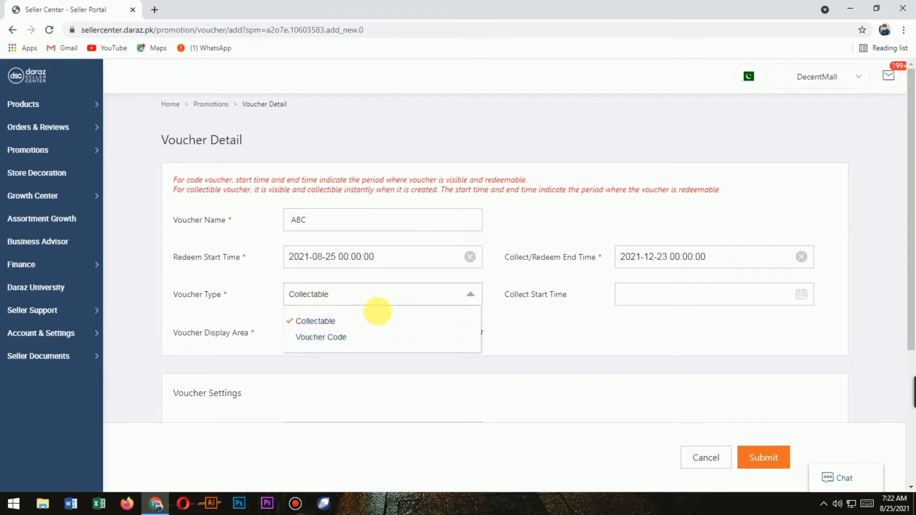
left_click(366, 322)
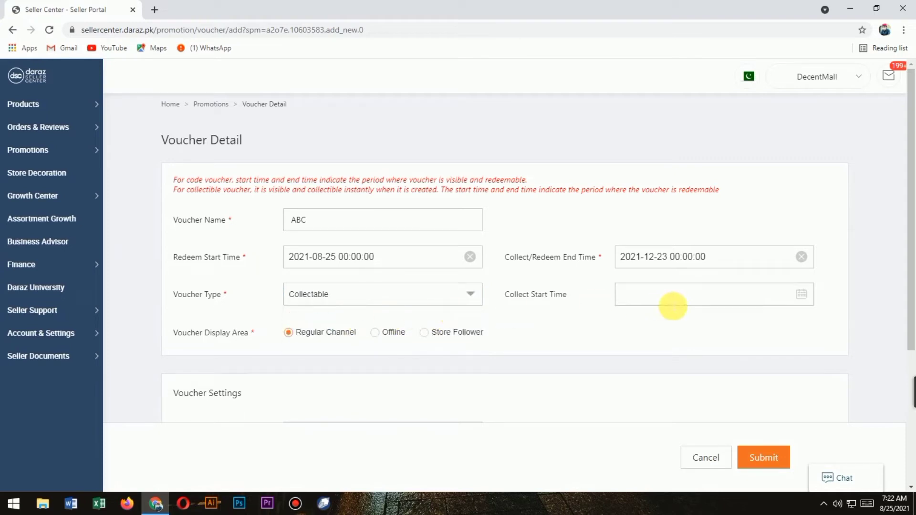
Step: Set the voucher's collect start time to 2021-08-26
left_click(673, 304)
left_click(558, 330)
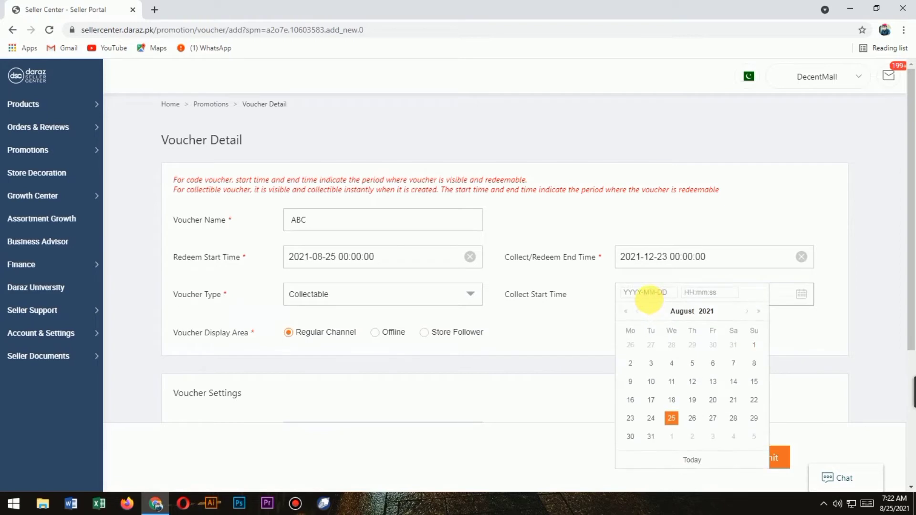
left_click(693, 421)
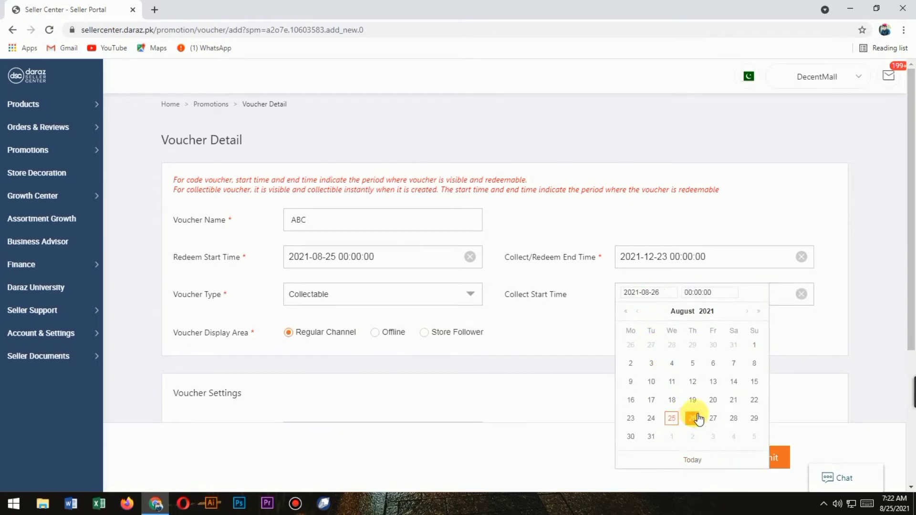
left_click(600, 340)
Step: Try Percentage Value Voucher as the discount type in the voucher settings and switch it back to Money Value Voucher
scroll(672, 315, "down", 1)
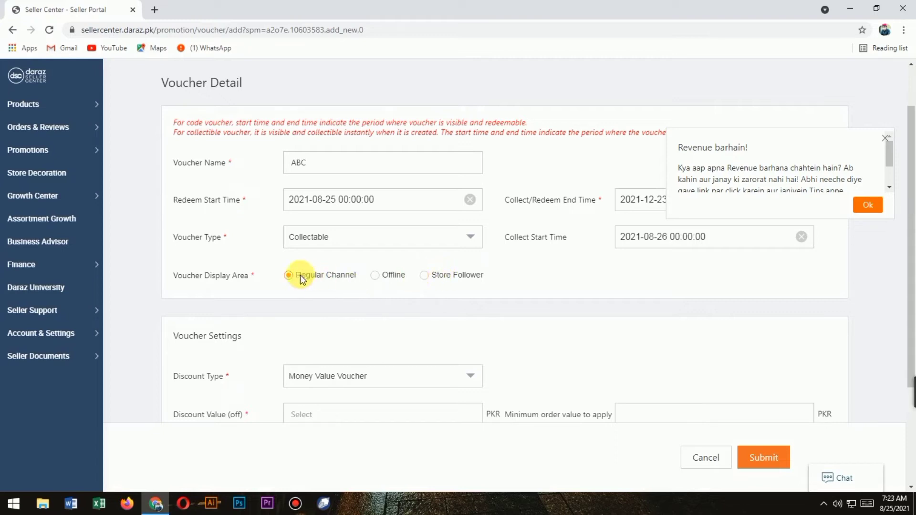
scroll(358, 288, "down", 1)
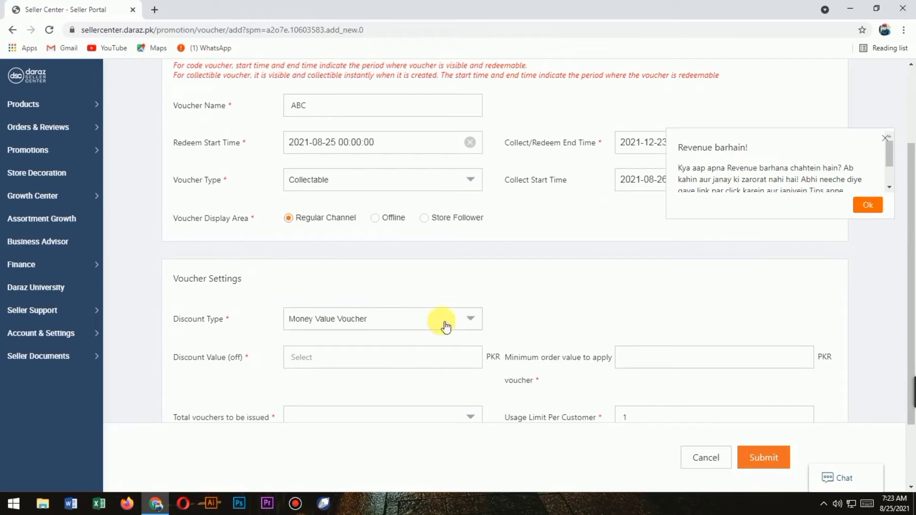
scroll(304, 315, "down", 2)
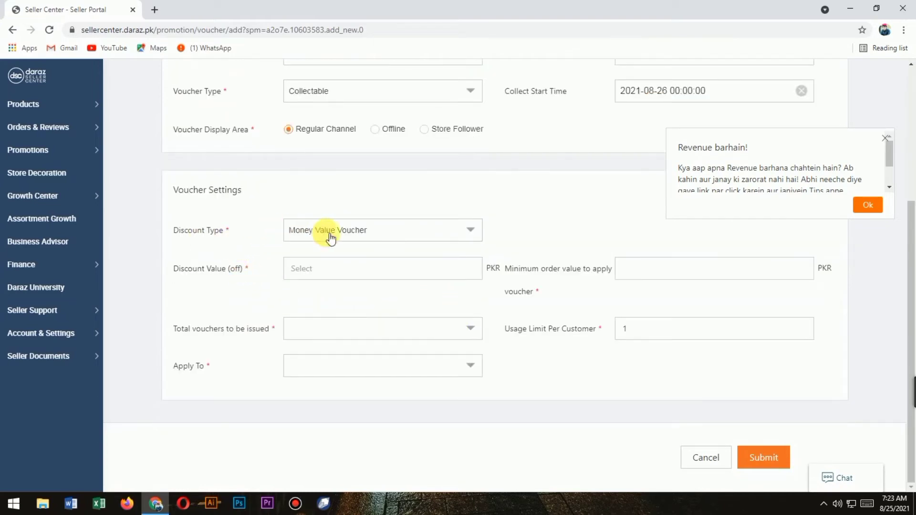
left_click(358, 233)
left_click(357, 234)
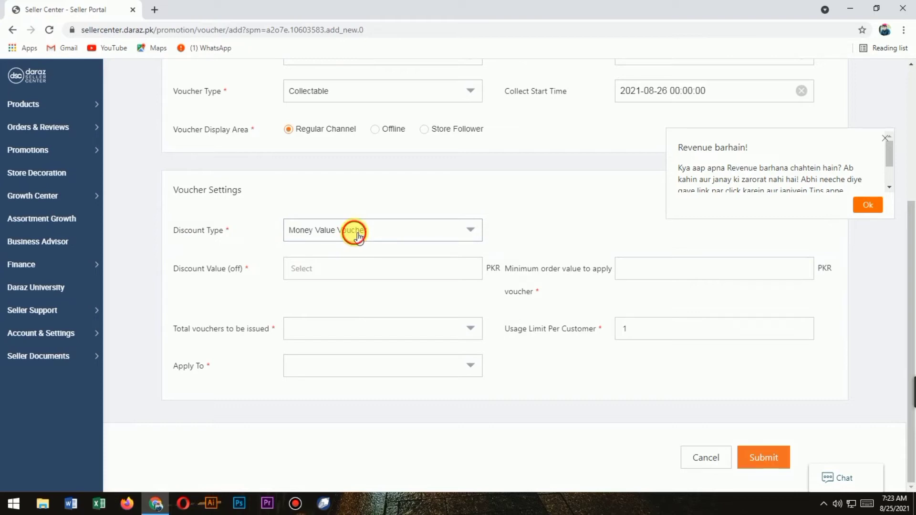
left_click(359, 236)
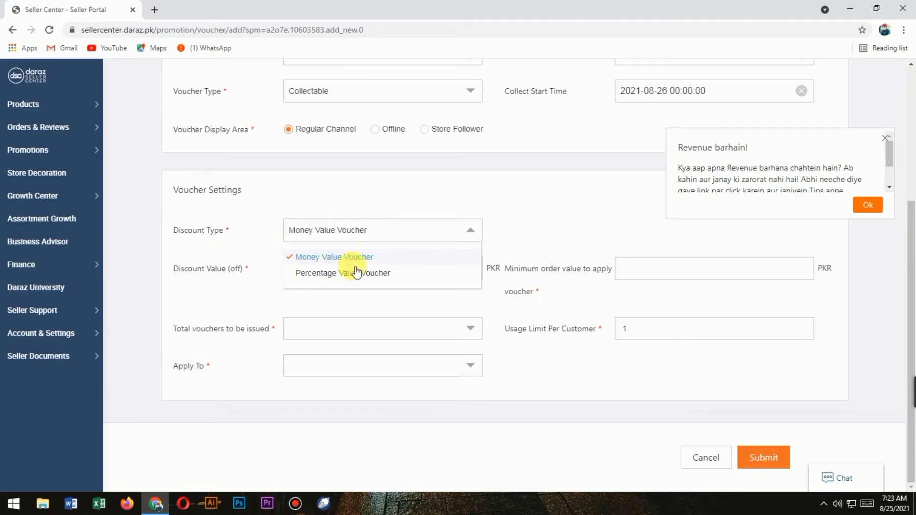
left_click(337, 273)
left_click(354, 231)
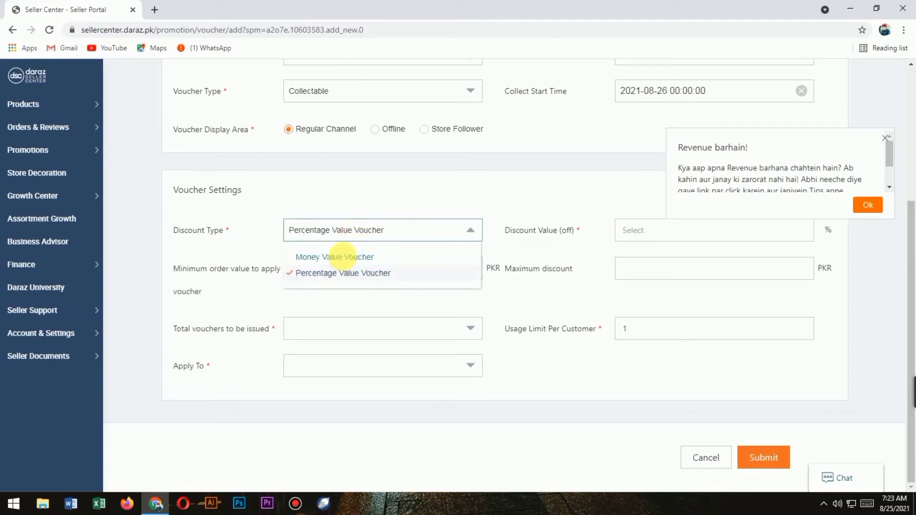
left_click(343, 258)
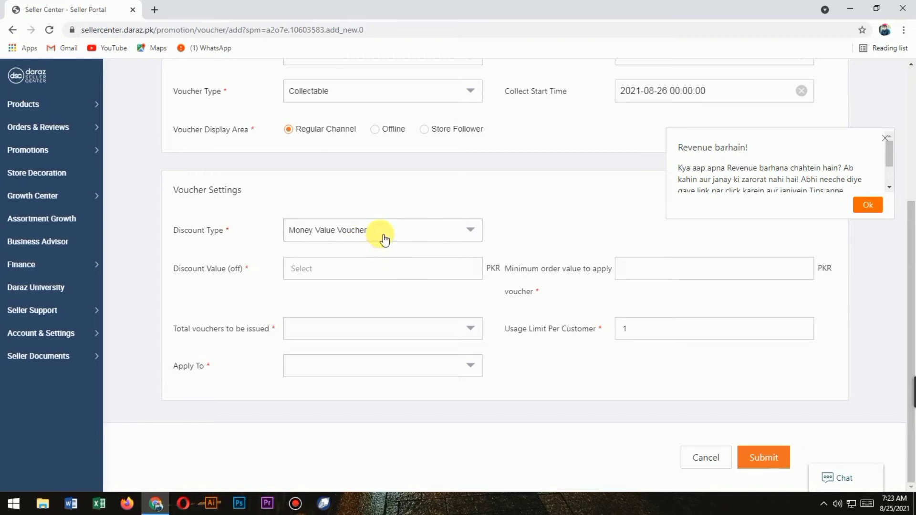
left_click(385, 239)
left_click(328, 256)
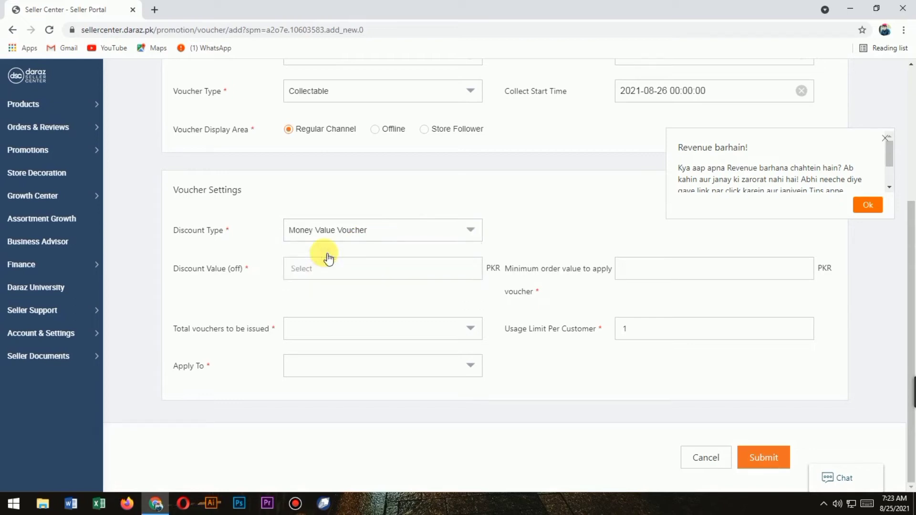
Step: Set the discount value to 50 PKR and the minimum order value to 1000 PKR, dismissing the revenue notice
left_click(308, 269)
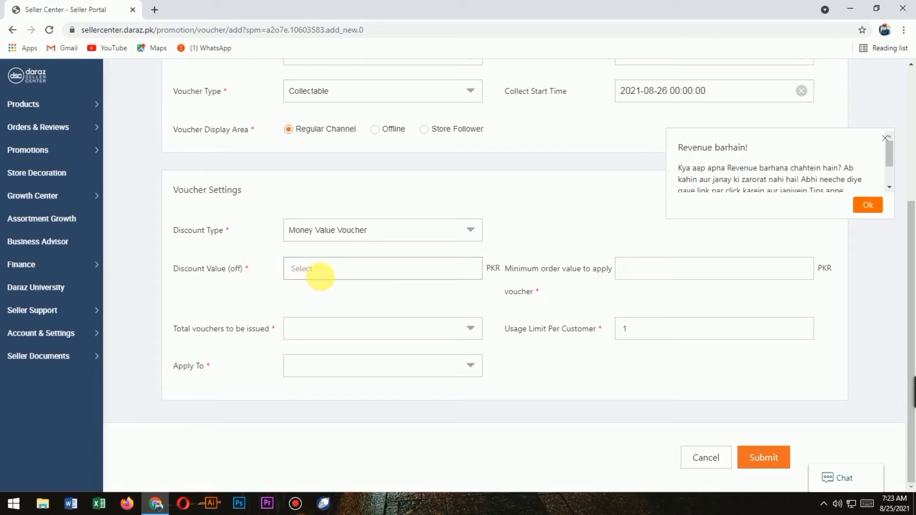
type("50")
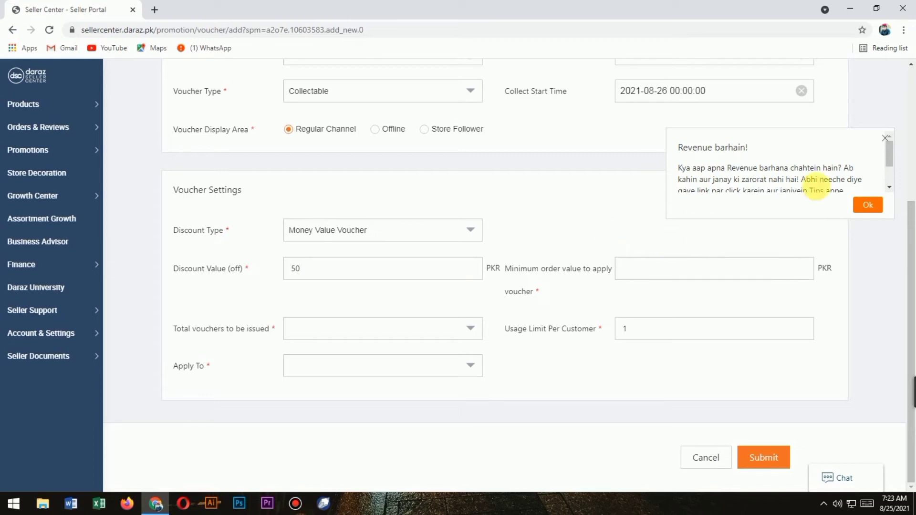
left_click(885, 138)
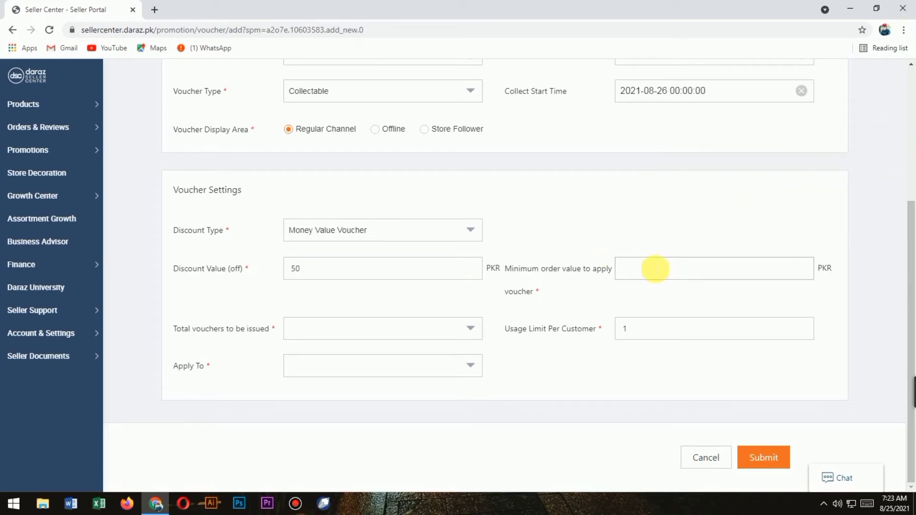
left_click(629, 277)
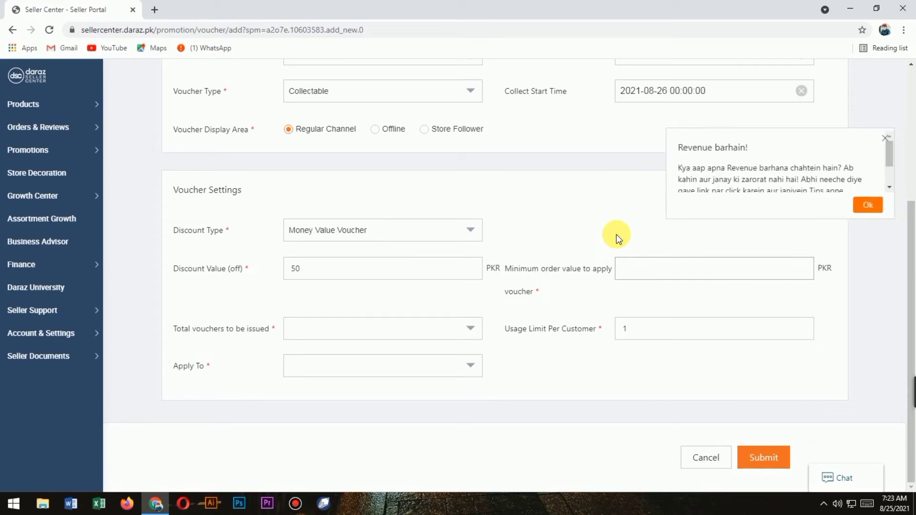
type("1000")
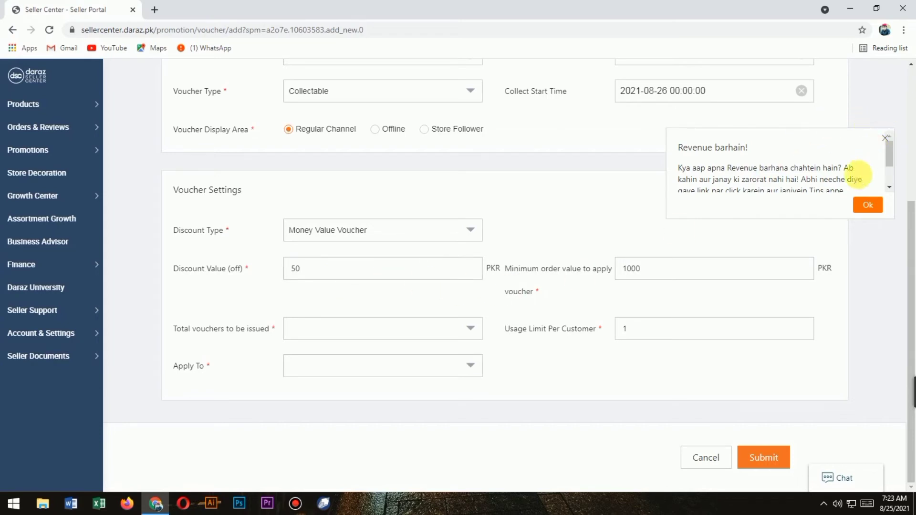
Step: Set the total vouchers to be issued to 10 in the voucher settings
left_click(422, 331)
left_click(422, 332)
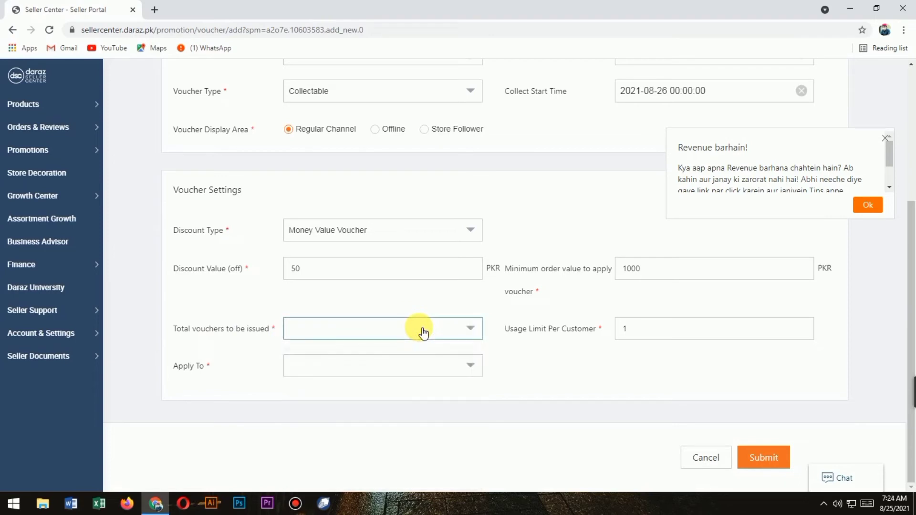
left_click(425, 329)
scroll(431, 408, "down", 10)
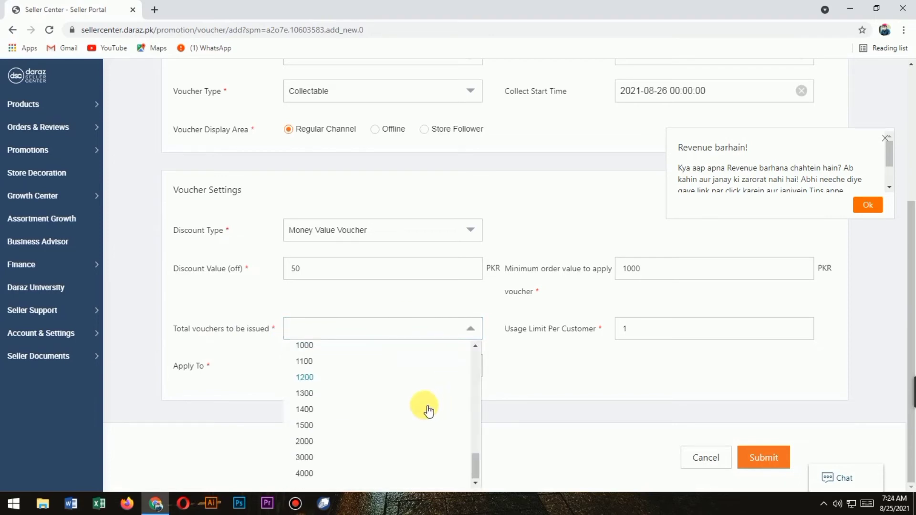
scroll(427, 405, "up", 15)
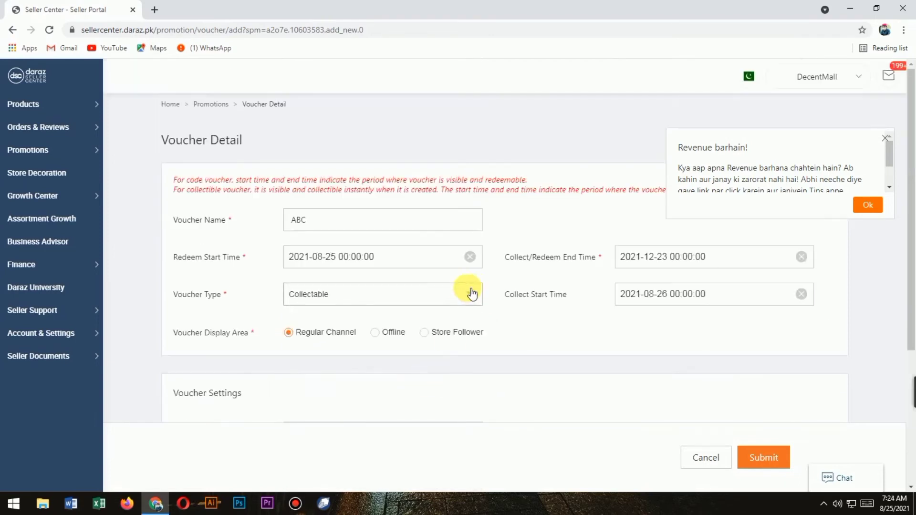
scroll(467, 295, "down", 4)
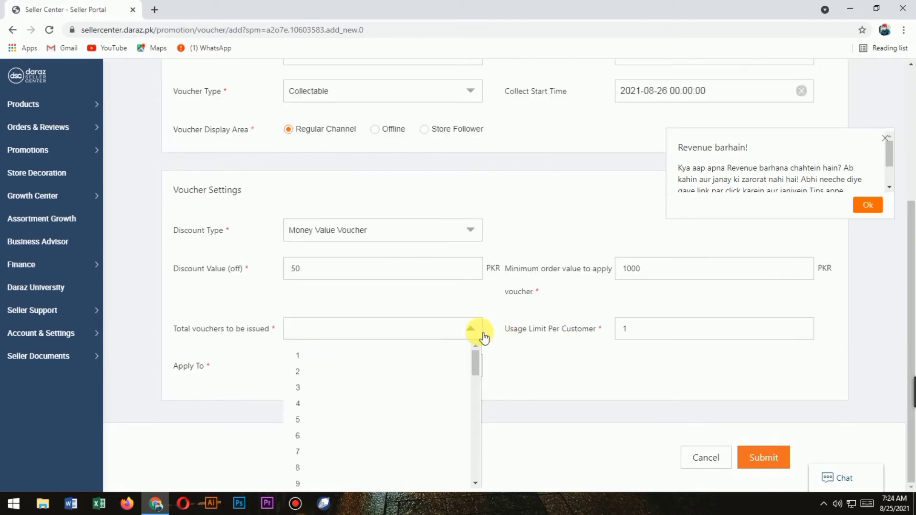
left_click(466, 333)
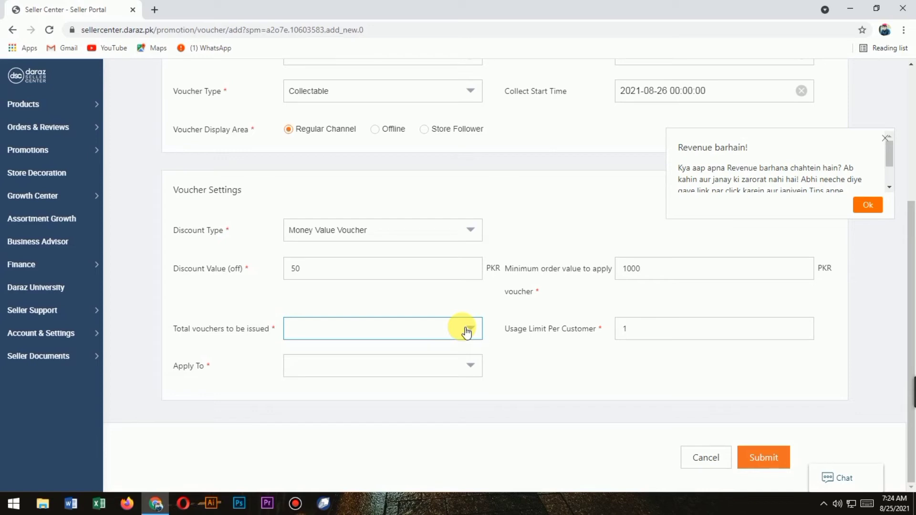
left_click(467, 333)
scroll(317, 415, "down", 3)
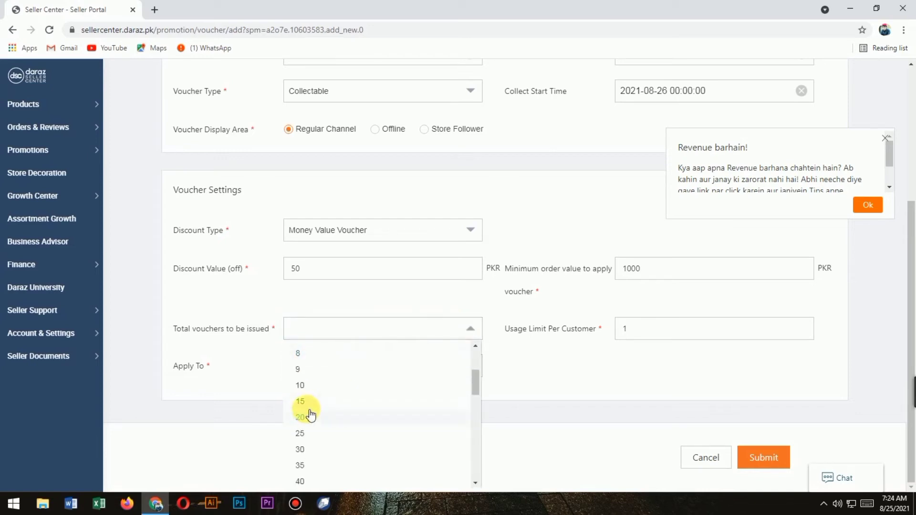
left_click(303, 386)
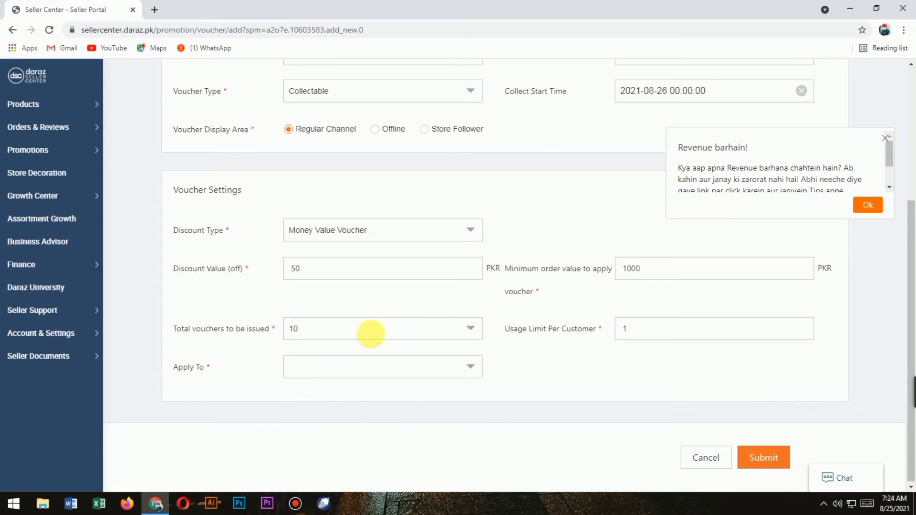
Step: Review the available quantities for total vouchers to be issued and keep 10 selected
left_click(377, 334)
scroll(341, 442, "down", 10)
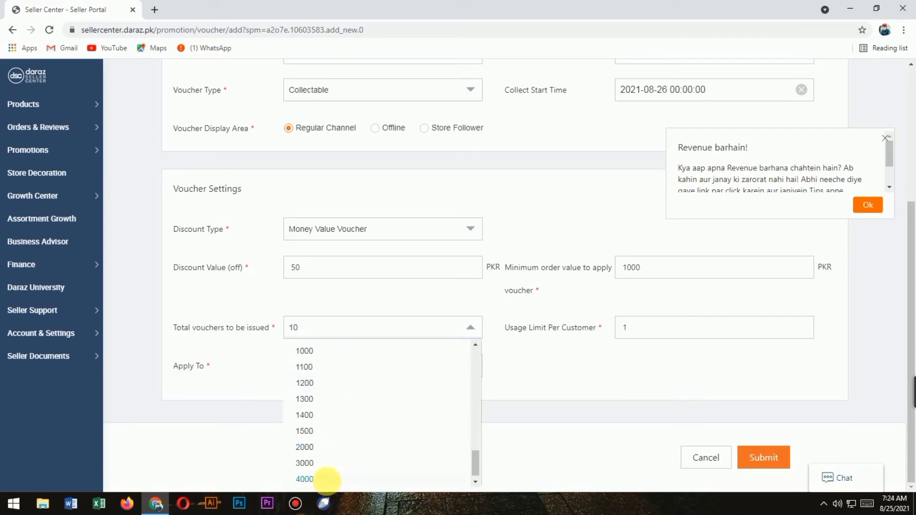
scroll(359, 381, "up", 12)
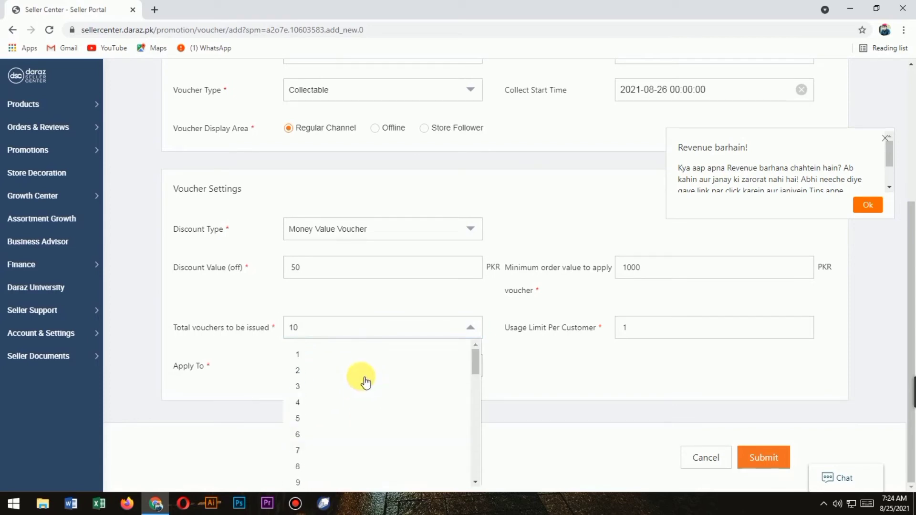
scroll(317, 399, "down", 2)
left_click(308, 386)
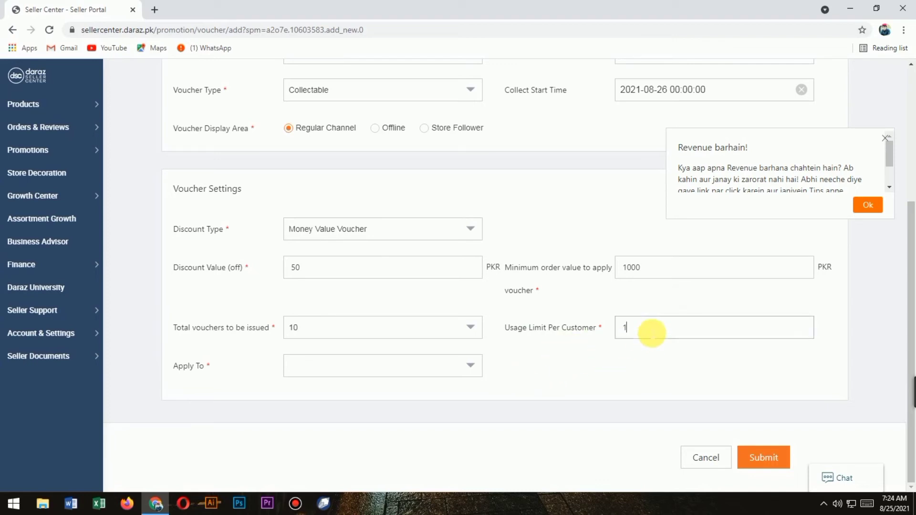
Step: Keep the usage limit per customer at 1 and apply the voucher to Shop
key("BackSpace")
left_click(429, 361)
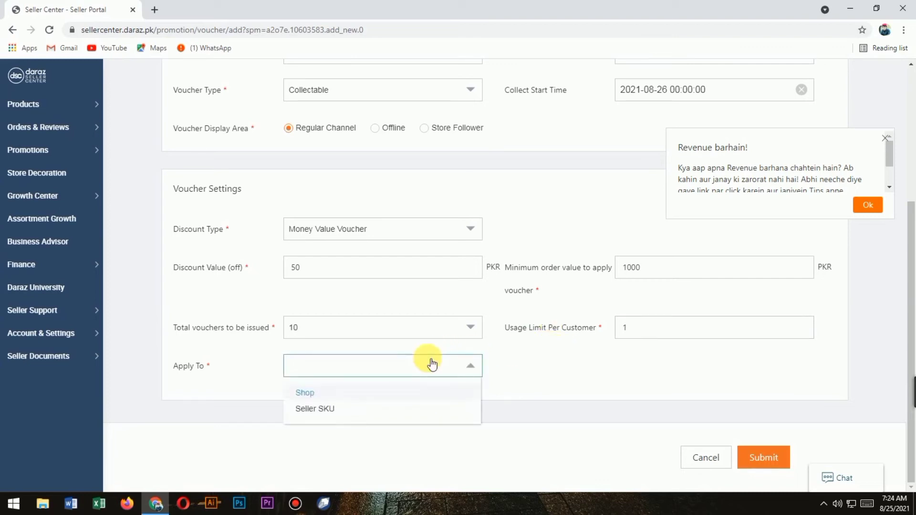
left_click(514, 369)
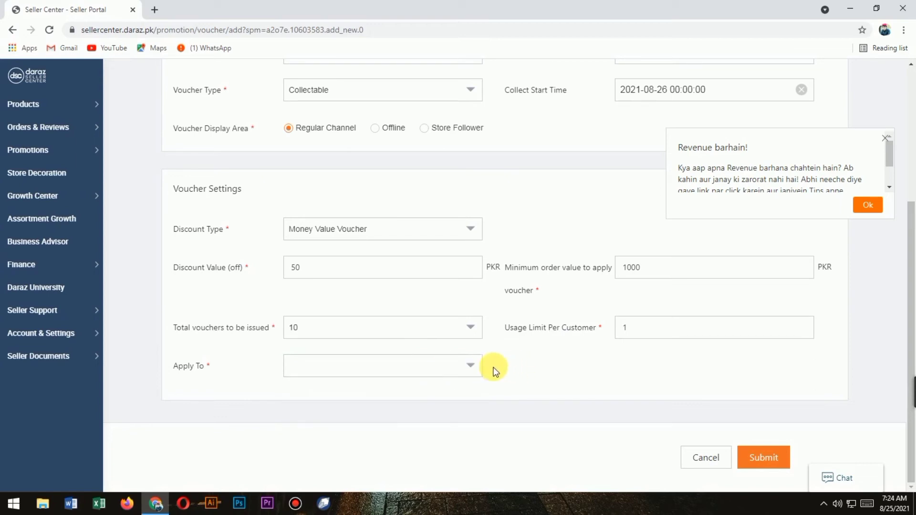
left_click(459, 371)
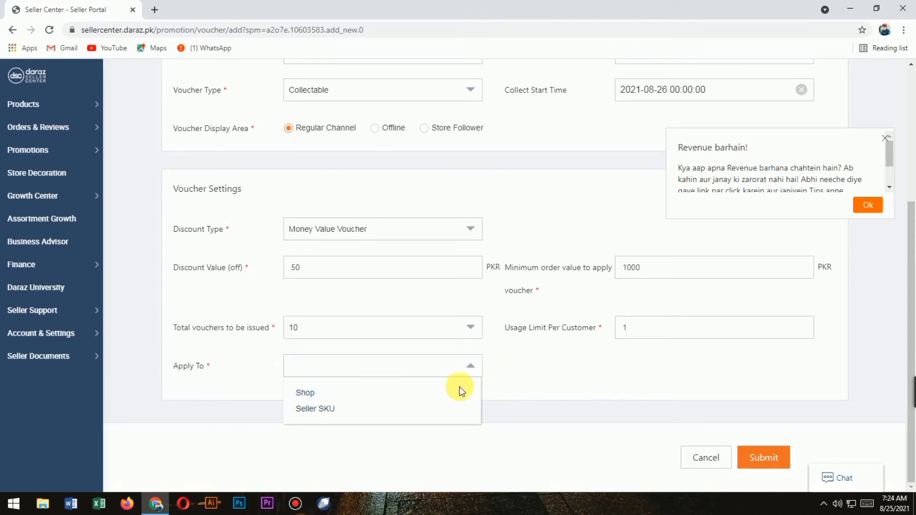
left_click(408, 393)
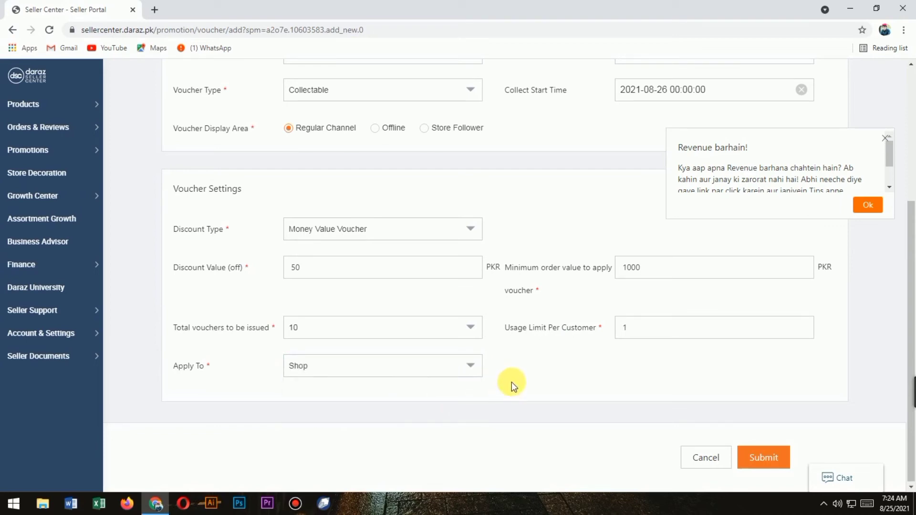
Step: Submit the new voucher with Shop kept as its scope, and dismiss the revenue notice on the voucher list
left_click(470, 369)
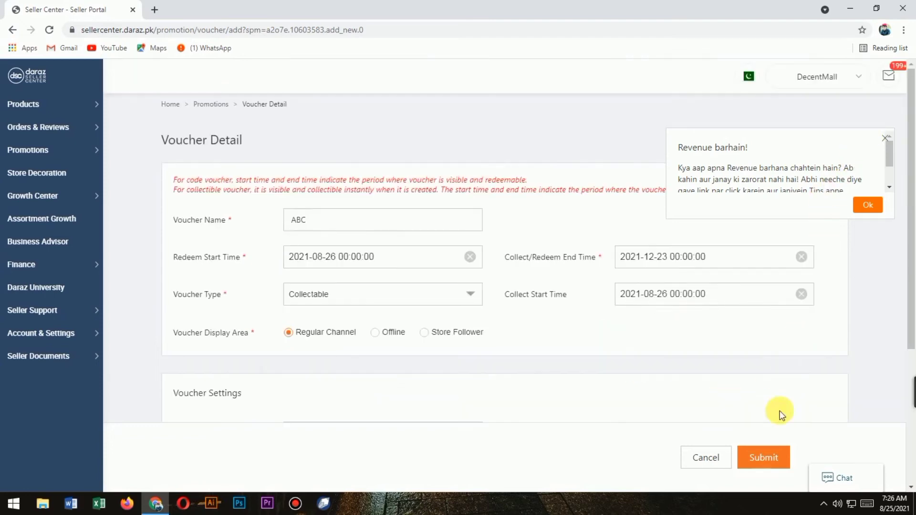
left_click(765, 459)
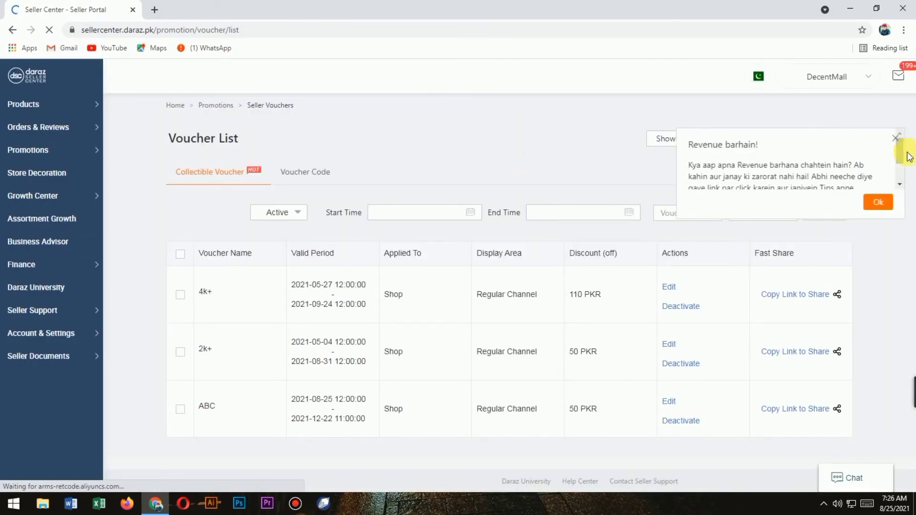
left_click(895, 138)
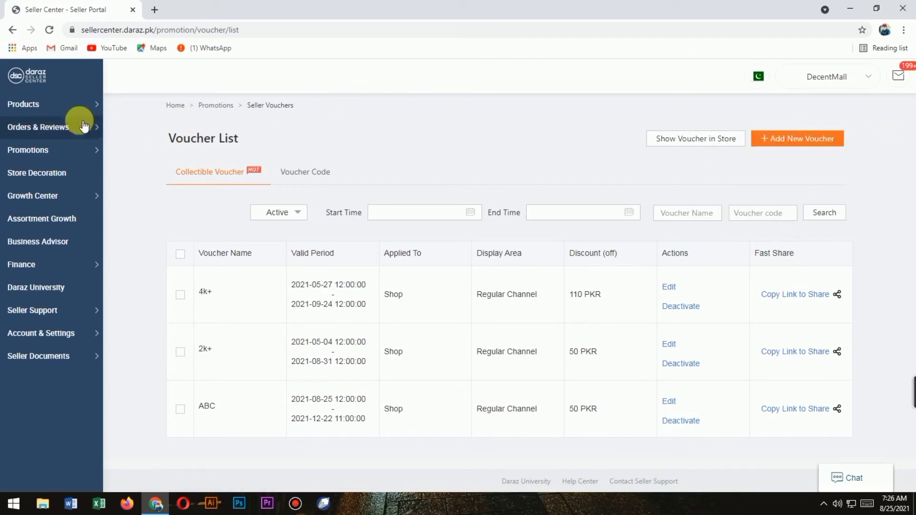
Step: Go to the Free Shipping promotions page, close its welcome guide and look through the active promotions
mouse_move(52, 159)
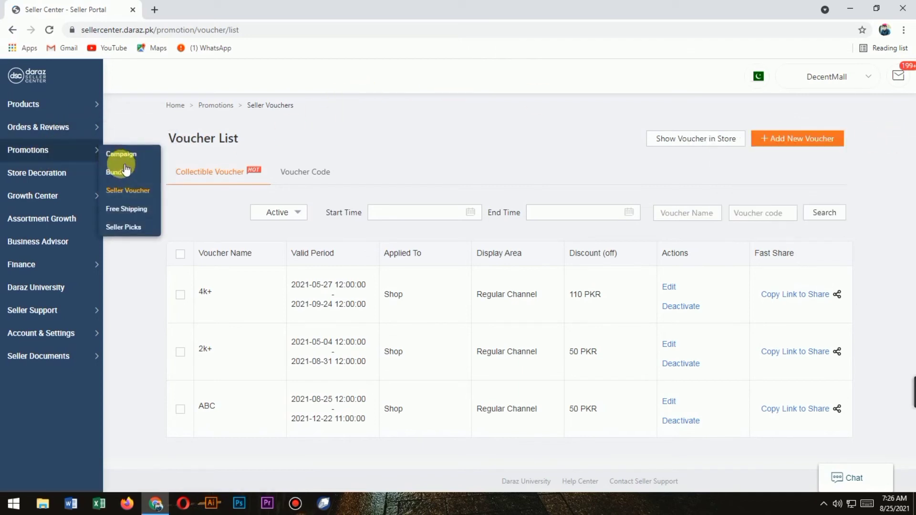
left_click(129, 212)
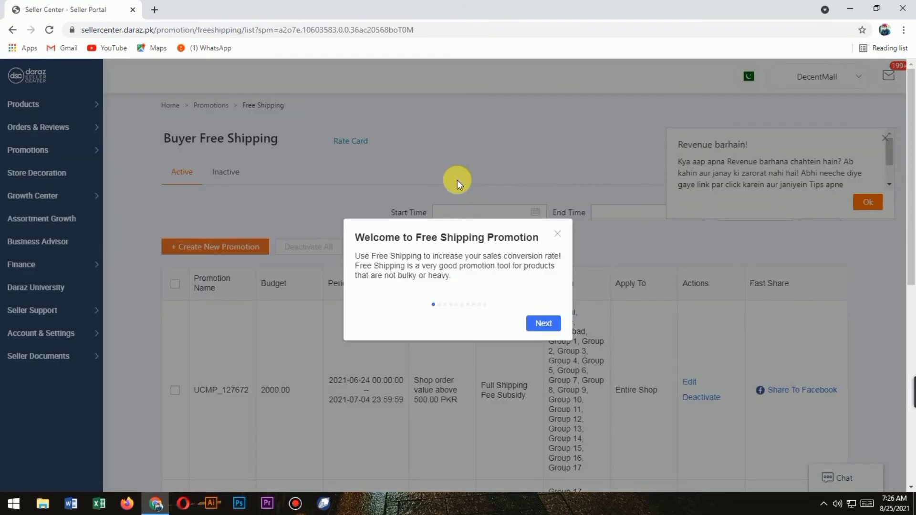
left_click(561, 235)
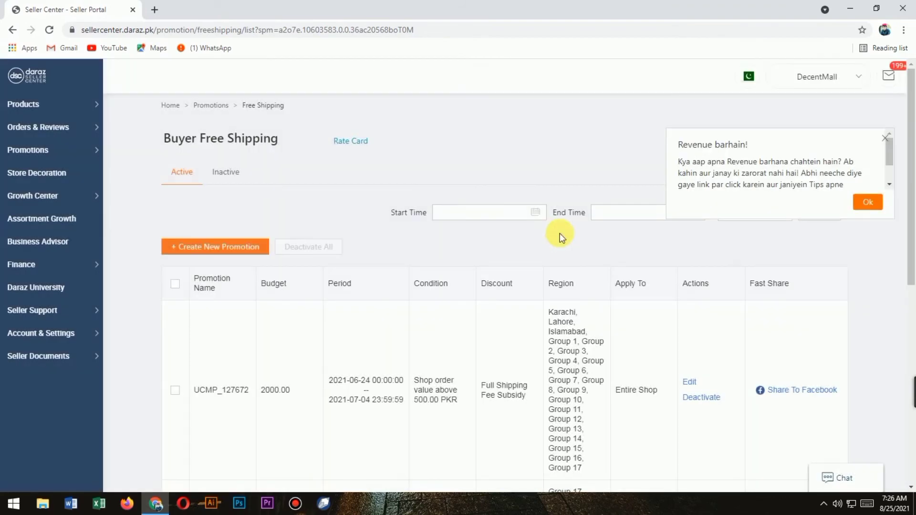
scroll(417, 198, "down", 3)
Step: Go to the Seller Picks promotions page and dismiss its welcome guide and the revenue notice
mouse_move(65, 154)
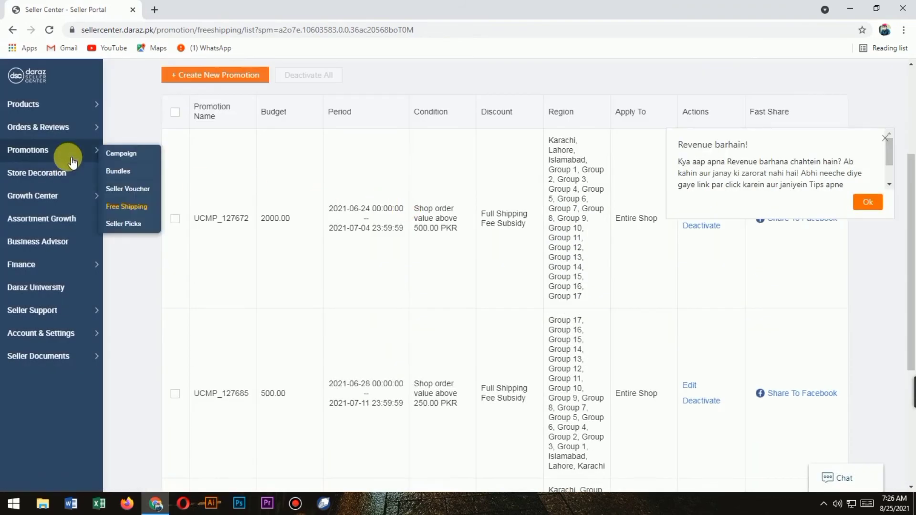
left_click(123, 228)
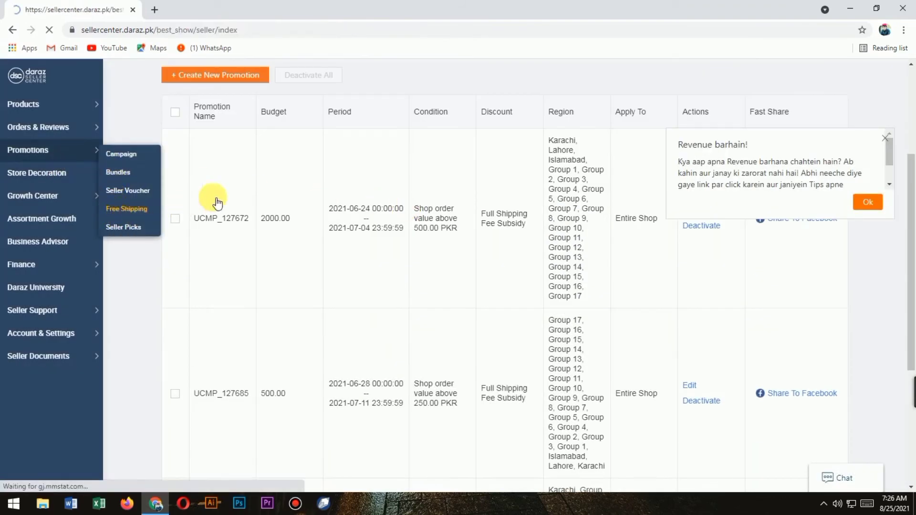
scroll(224, 198, "up", 3)
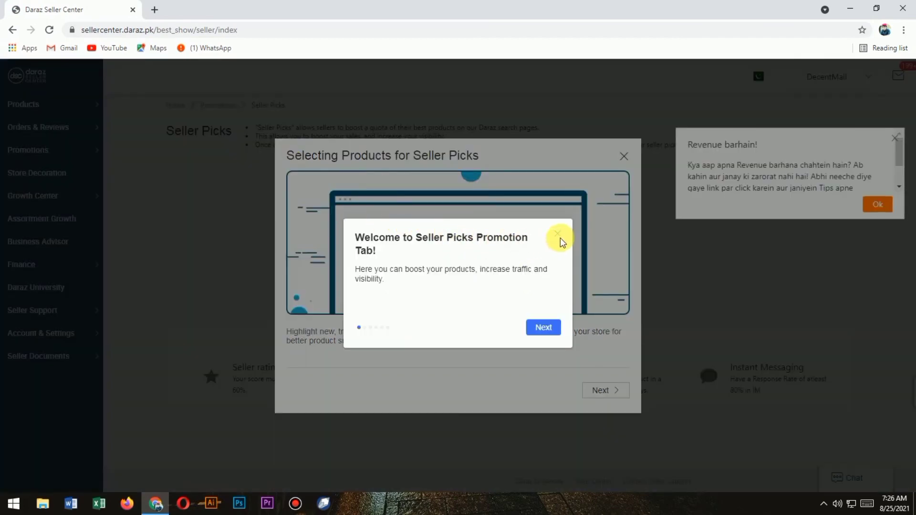
left_click(560, 236)
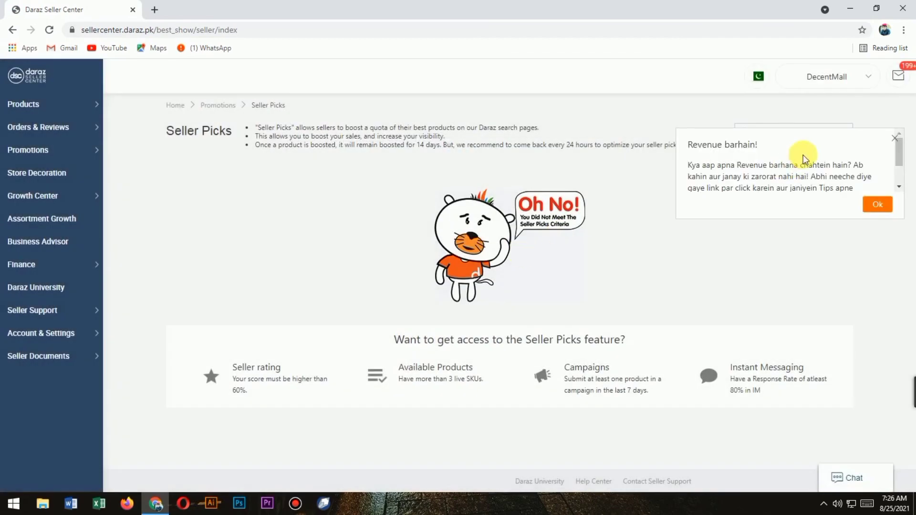
left_click(895, 137)
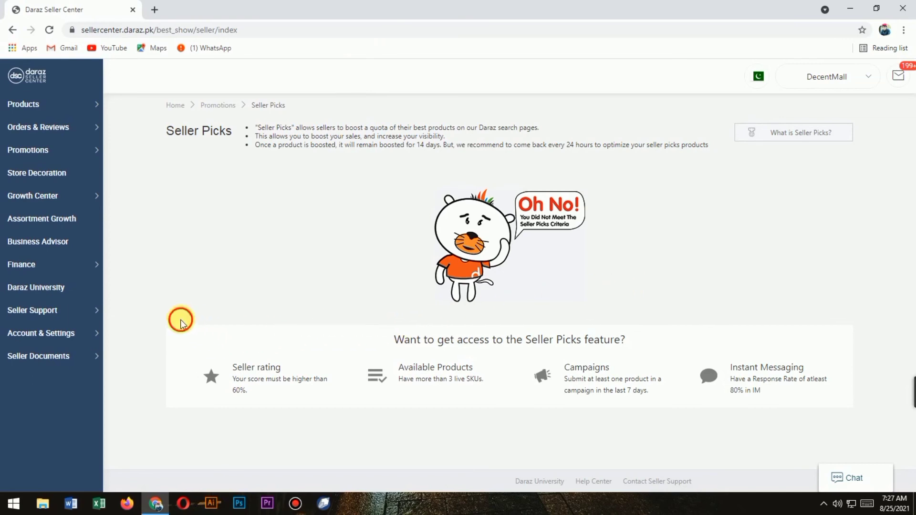
left_click_drag(179, 319, 459, 422)
left_click(460, 423)
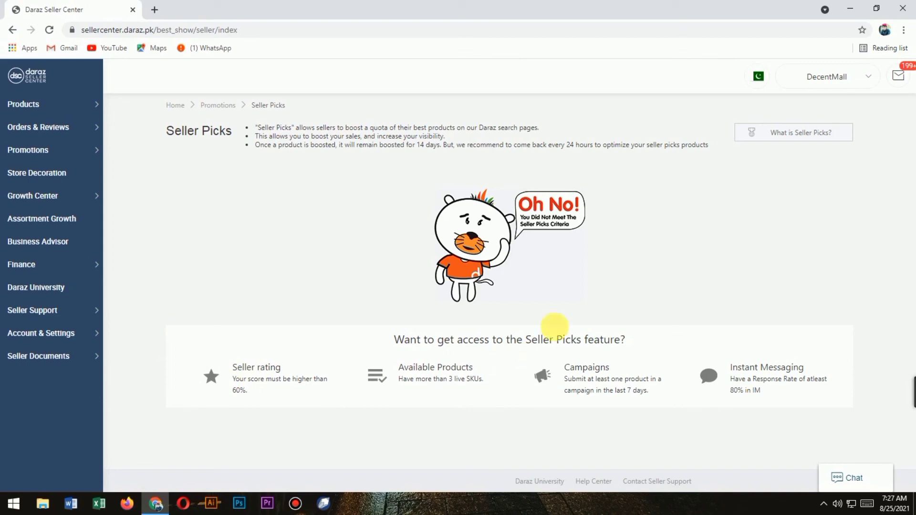
left_click_drag(431, 179, 562, 298)
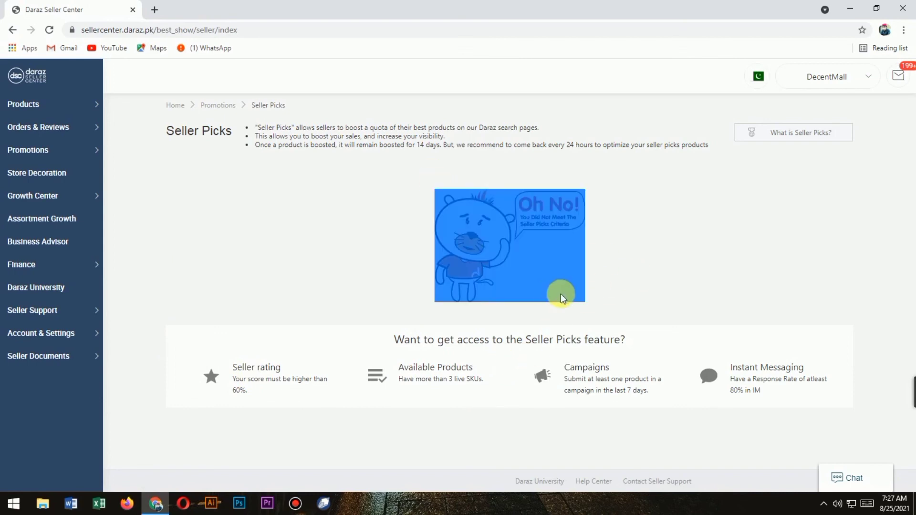
left_click(645, 234)
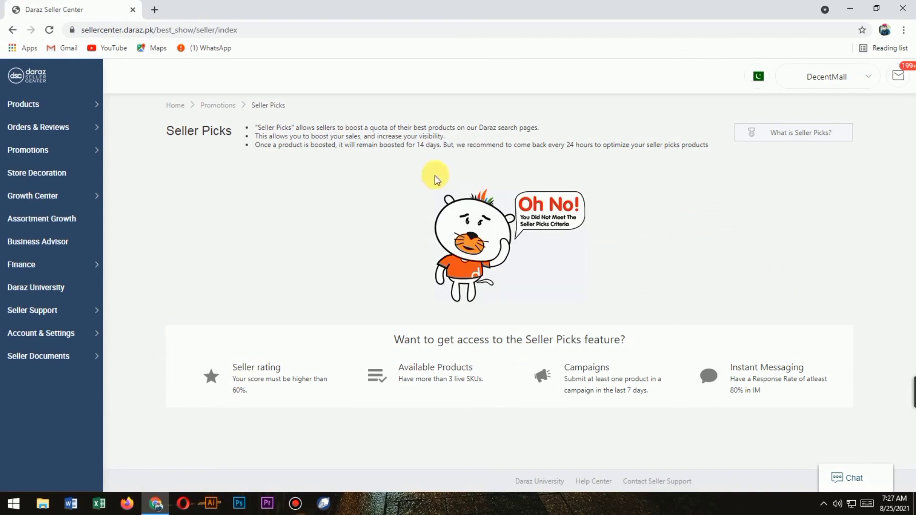